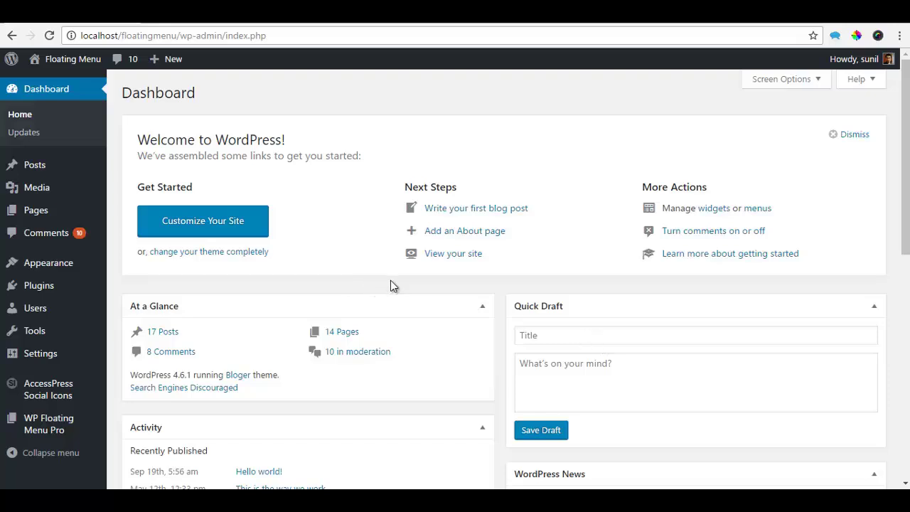
- Bring up the WP Floating Menu Pro submenu from the admin sidebar
{"action": "mouse_move", "coordinate": [85, 442]}
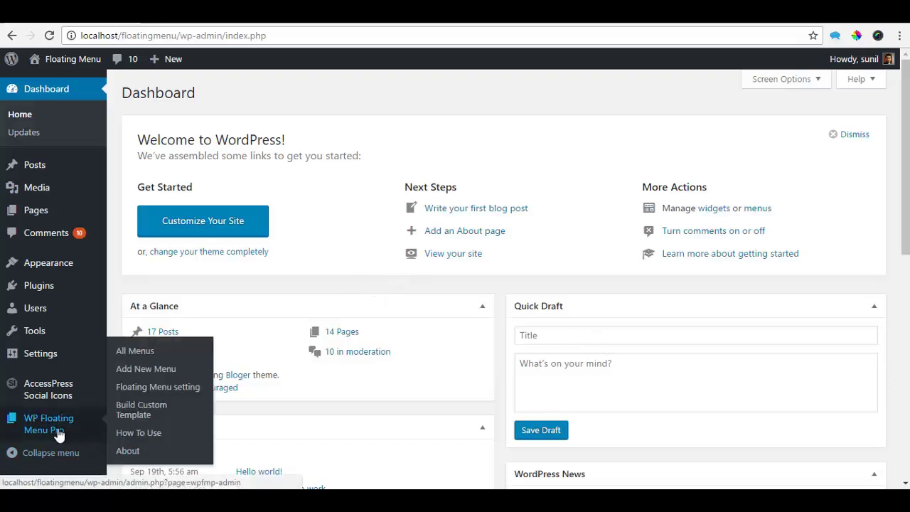
- Add a new floating menu with the name 'One Page Menu Example'
{"action": "left_click", "coordinate": [141, 368]}
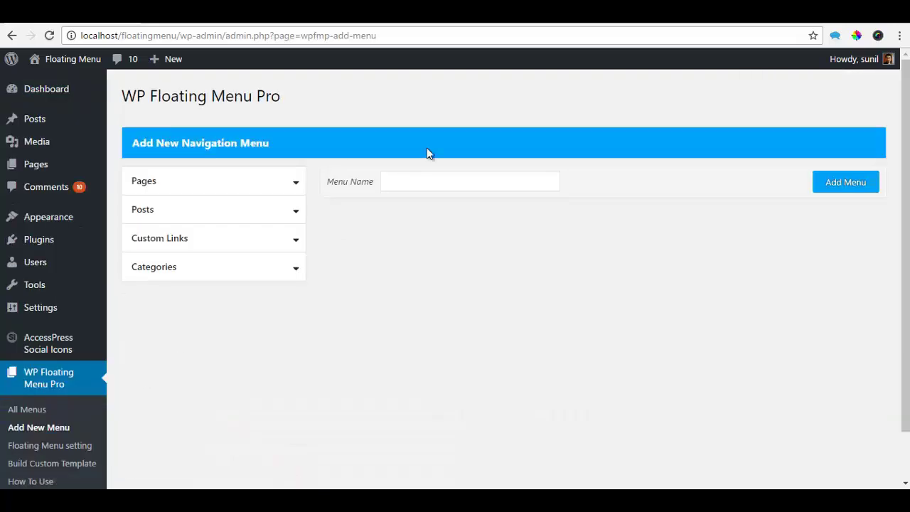
{"action": "left_click", "coordinate": [436, 178]}
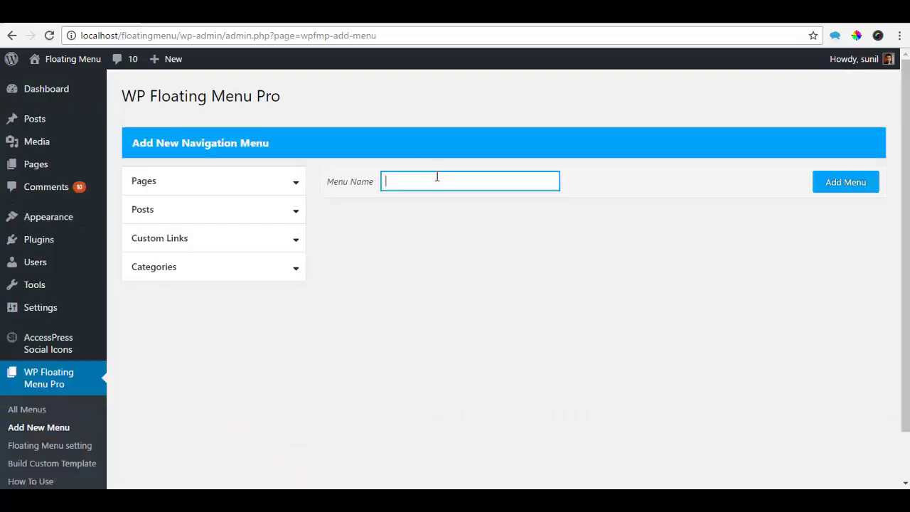
{"action": "type", "text": "One Pa"}
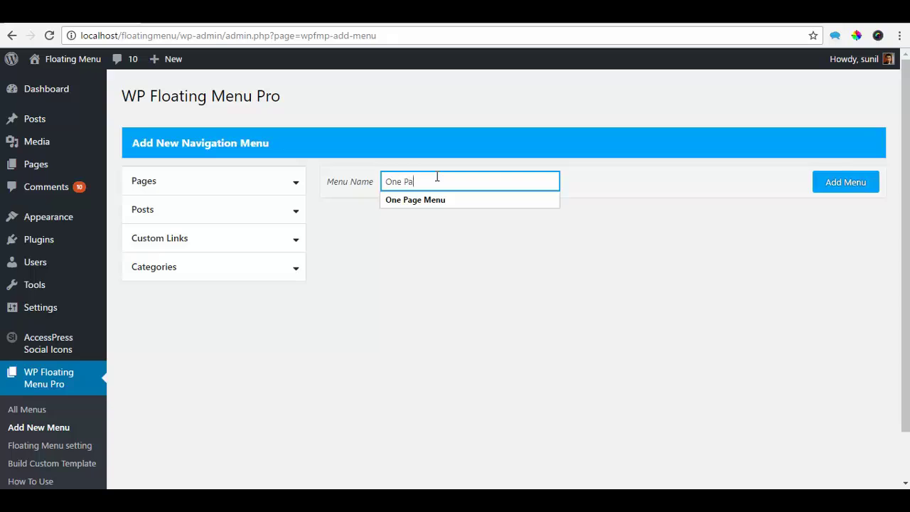
{"action": "type", "text": "ge Menu Example"}
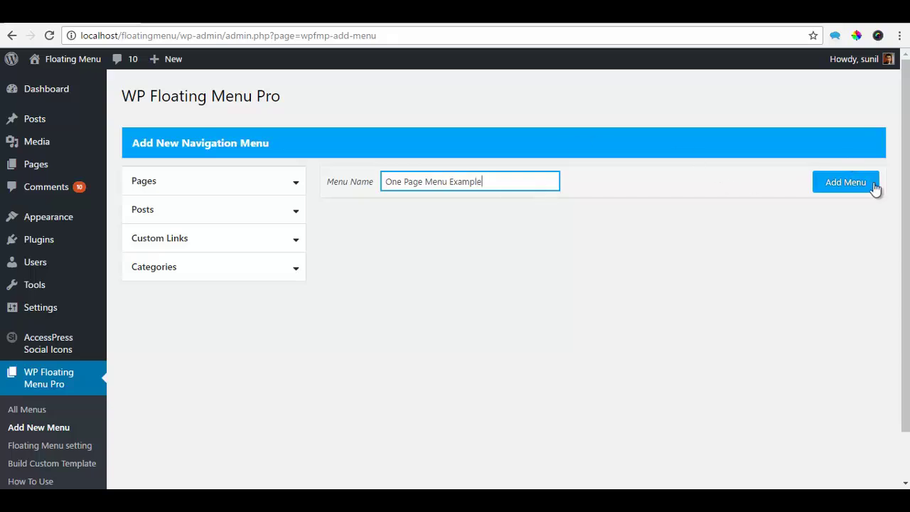
{"action": "left_click", "coordinate": [869, 186]}
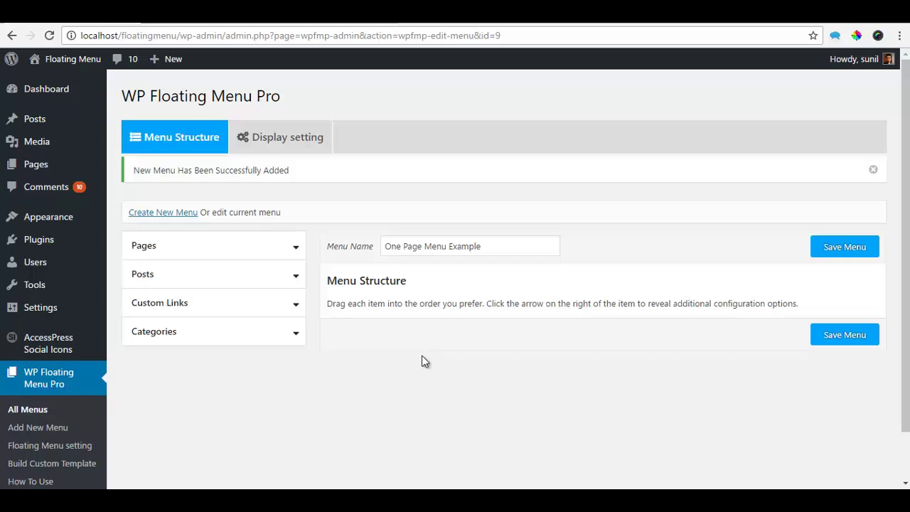
- Switch to the One Page front-end page and scroll through its colored sections
{"action": "left_click", "coordinate": [337, 26]}
{"action": "scroll", "coordinate": [582, 366], "scroll_direction": "down", "scroll_amount": 8}
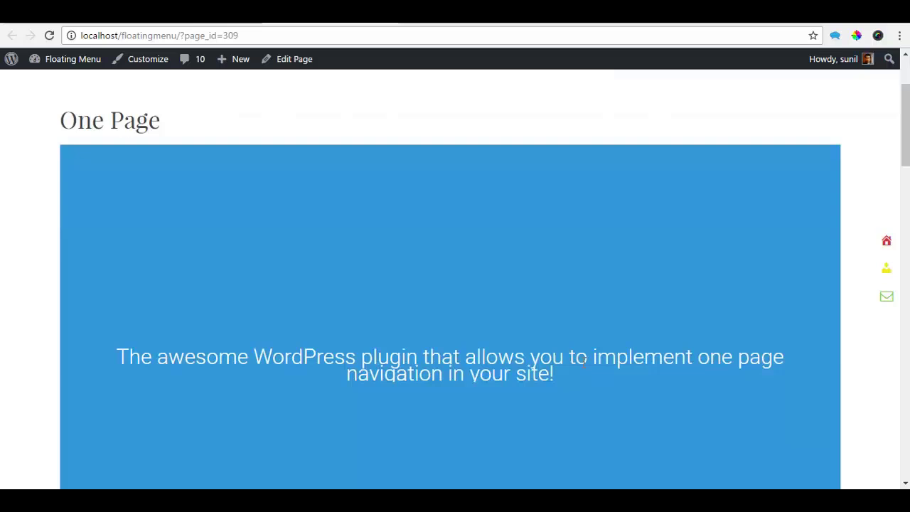
{"action": "scroll", "coordinate": [582, 365], "scroll_direction": "down", "scroll_amount": 9}
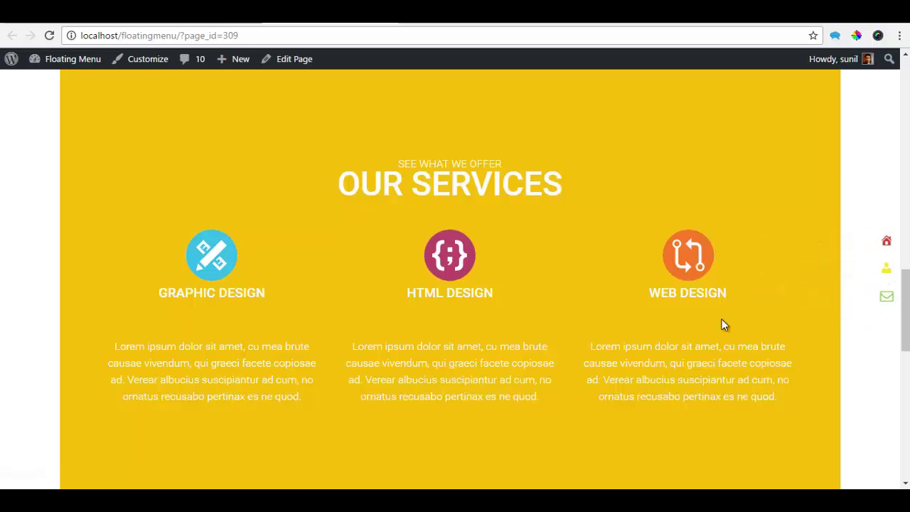
{"action": "scroll", "coordinate": [465, 156], "scroll_direction": "down", "scroll_amount": 3}
{"action": "scroll", "coordinate": [463, 150], "scroll_direction": "up", "scroll_amount": 5}
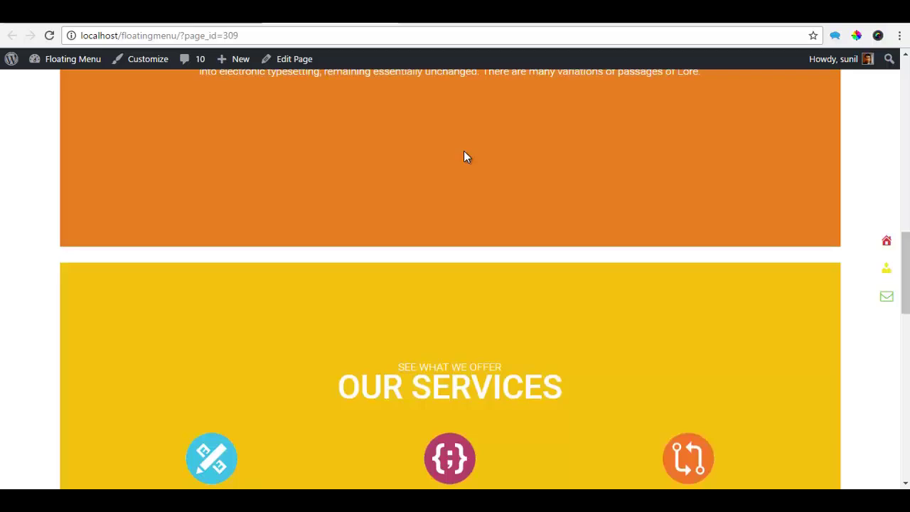
{"action": "scroll", "coordinate": [464, 157], "scroll_direction": "up", "scroll_amount": 11}
{"action": "scroll", "coordinate": [464, 156], "scroll_direction": "down", "scroll_amount": 10}
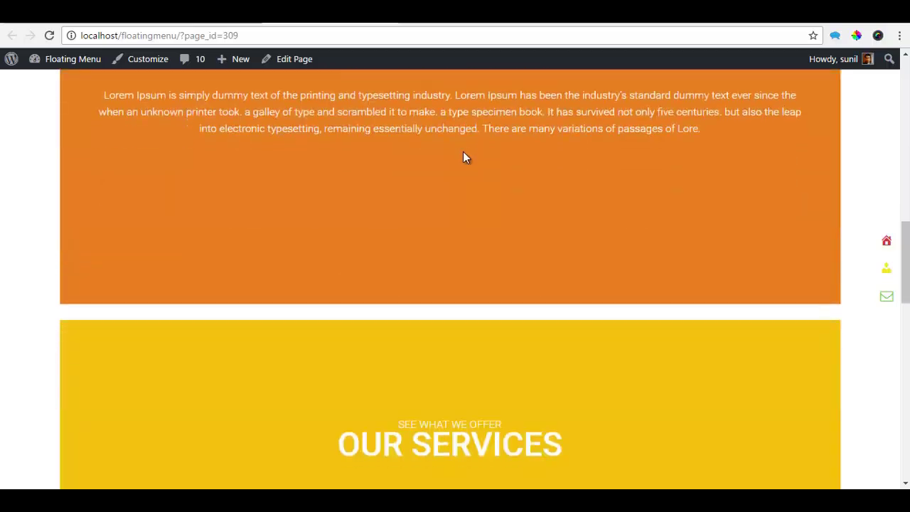
{"action": "scroll", "coordinate": [463, 151], "scroll_direction": "down", "scroll_amount": 12}
{"action": "scroll", "coordinate": [463, 151], "scroll_direction": "up", "scroll_amount": 4}
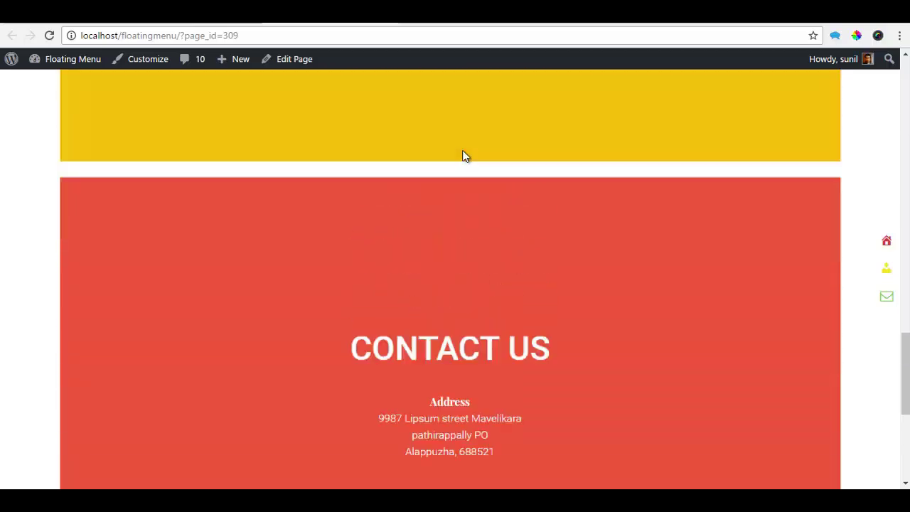
{"action": "scroll", "coordinate": [462, 157], "scroll_direction": "up", "scroll_amount": 12}
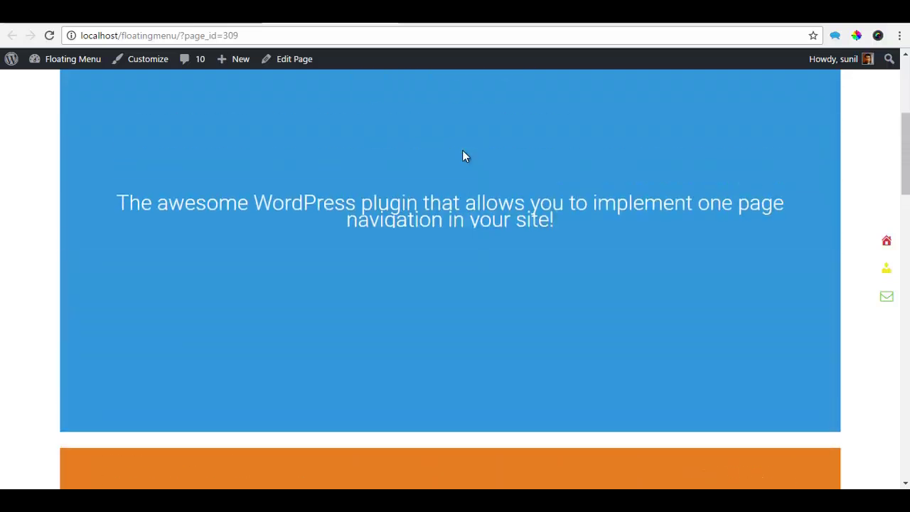
{"action": "scroll", "coordinate": [463, 157], "scroll_direction": "up", "scroll_amount": 2}
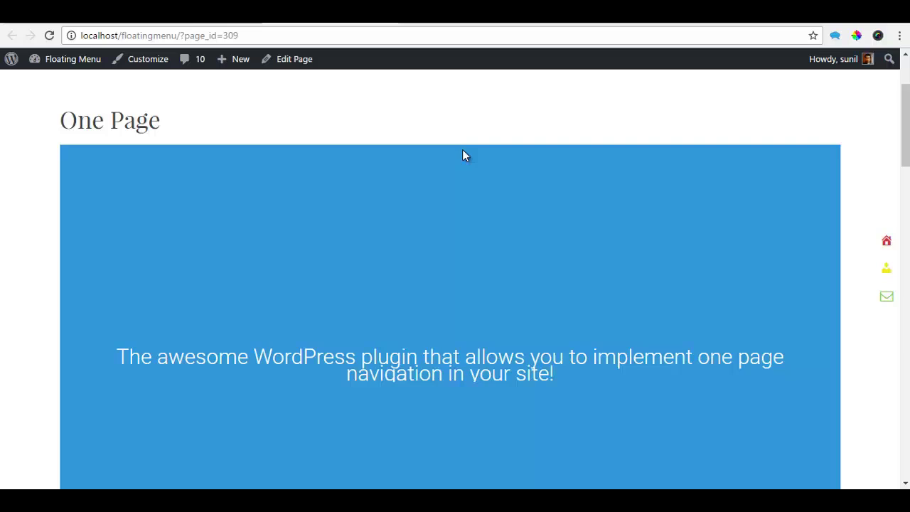
{"action": "scroll", "coordinate": [436, 167], "scroll_direction": "down", "scroll_amount": 1}
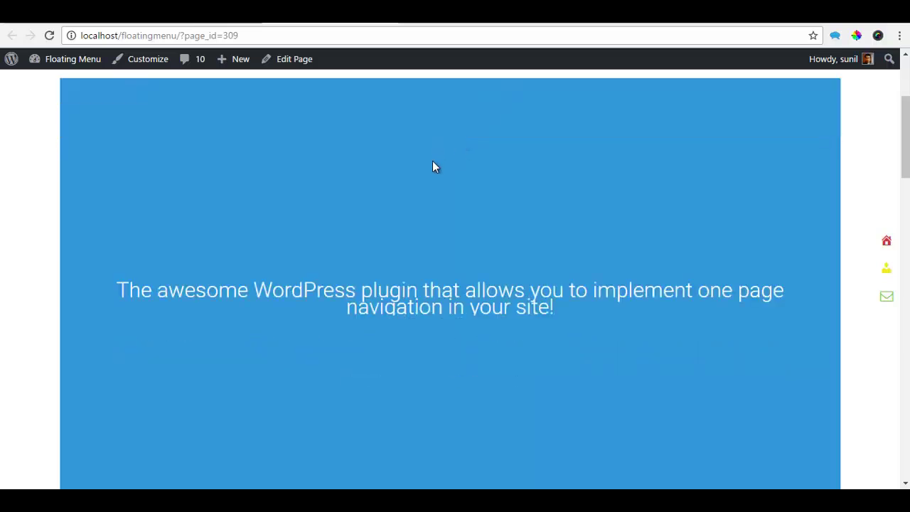
{"action": "scroll", "coordinate": [435, 167], "scroll_direction": "down", "scroll_amount": 1}
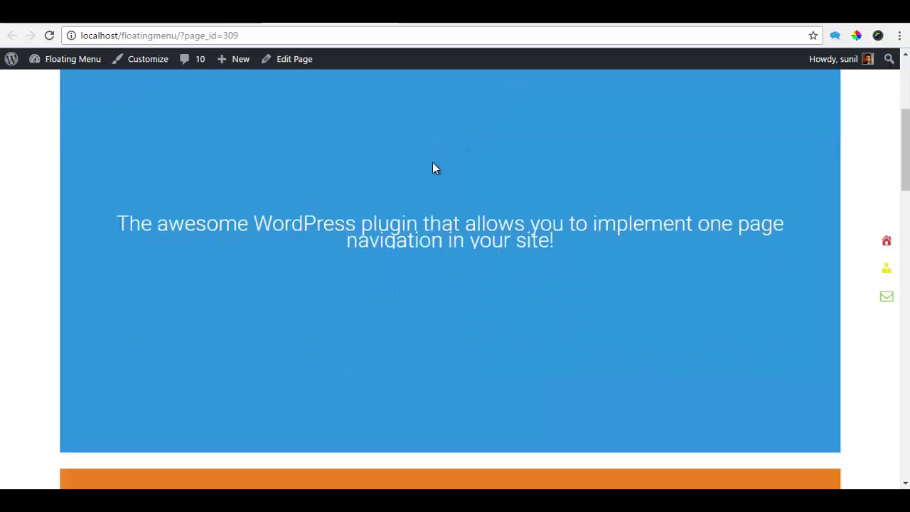
{"action": "scroll", "coordinate": [432, 168], "scroll_direction": "up", "scroll_amount": 1}
- Inspect the blue intro section and copy its id, div-1
{"action": "right_click", "coordinate": [341, 216]}
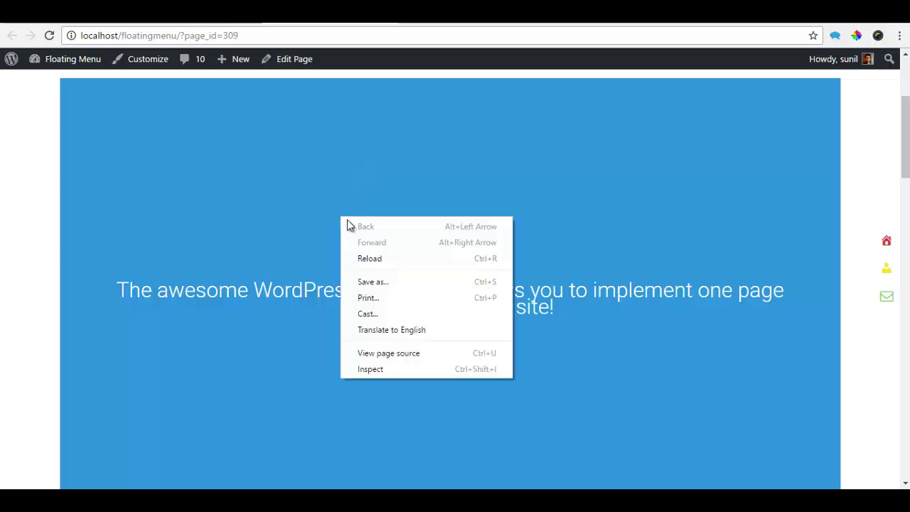
{"action": "left_click", "coordinate": [364, 371]}
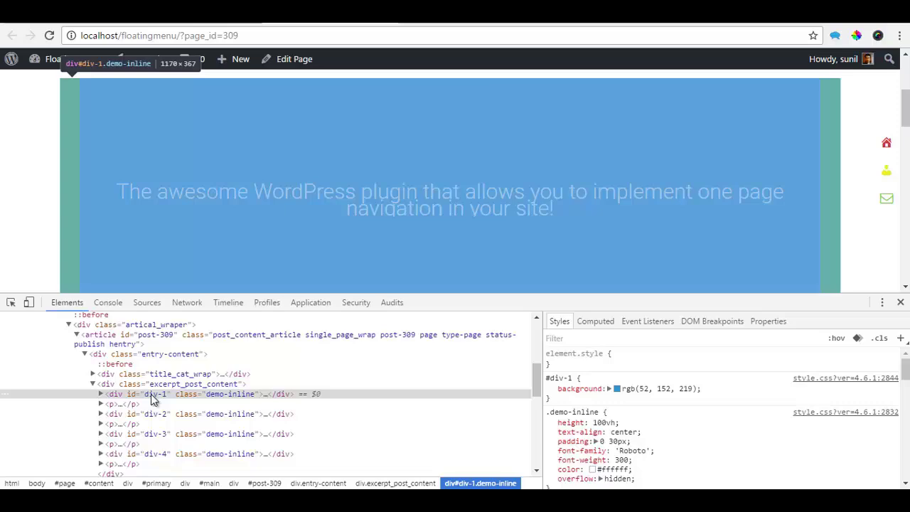
{"action": "double_click", "coordinate": [156, 396]}
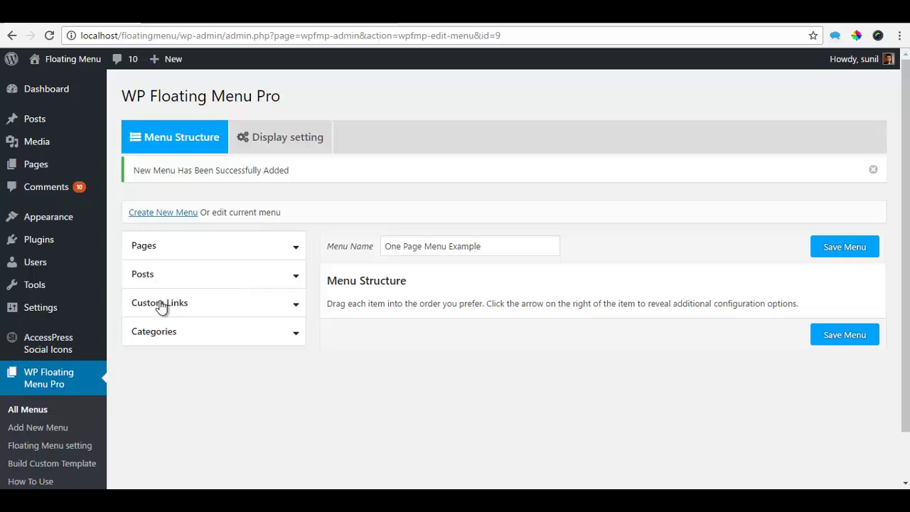
- Add a Home custom link with URL #div-1 to the menu
{"action": "left_click", "coordinate": [160, 306]}
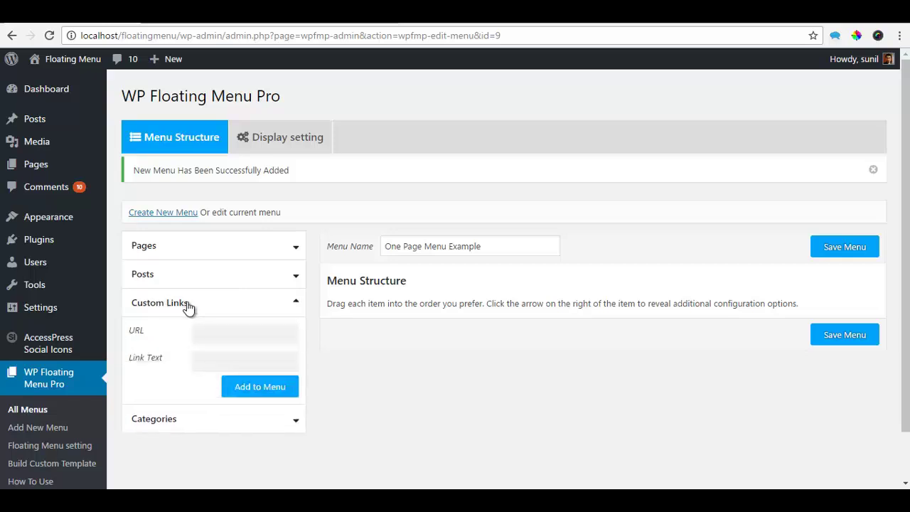
{"action": "scroll", "coordinate": [188, 298], "scroll_direction": "down", "scroll_amount": 1}
{"action": "left_click", "coordinate": [197, 279]}
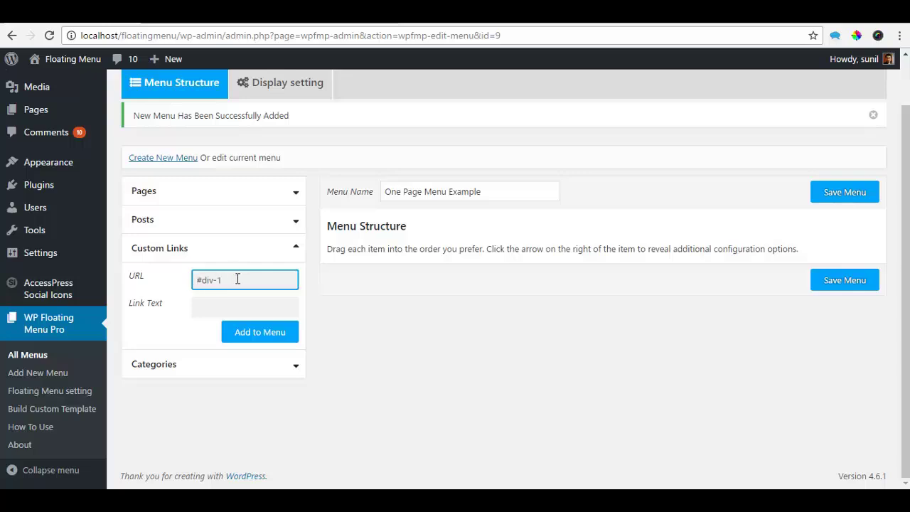
{"action": "left_click", "coordinate": [236, 307]}
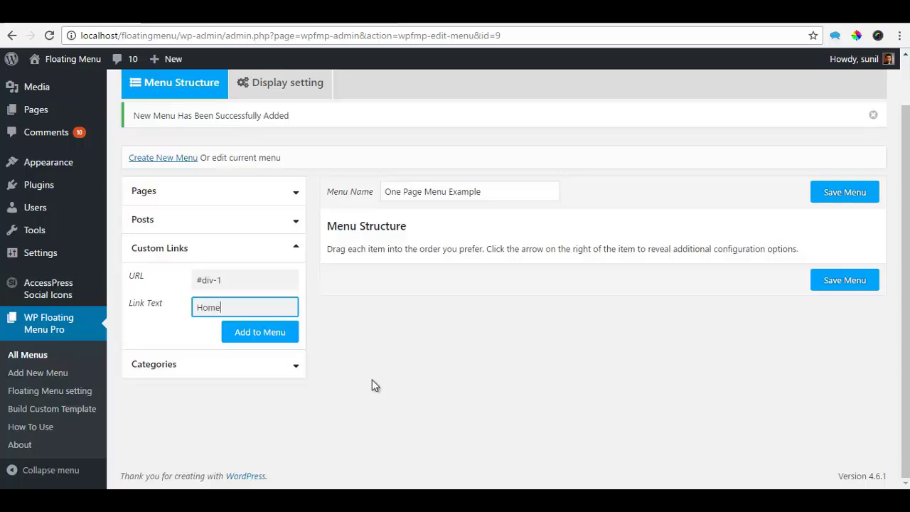
{"action": "left_click", "coordinate": [265, 334]}
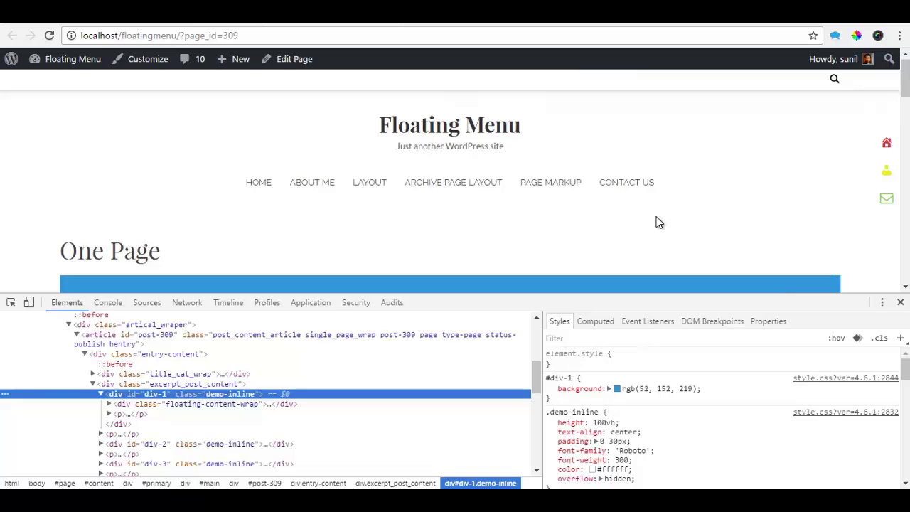
- Copy the What Are We section's id div-2 and add an About custom link to #div-2
{"action": "scroll", "coordinate": [657, 223], "scroll_direction": "down", "scroll_amount": 10}
{"action": "scroll", "coordinate": [656, 223], "scroll_direction": "up", "scroll_amount": 1}
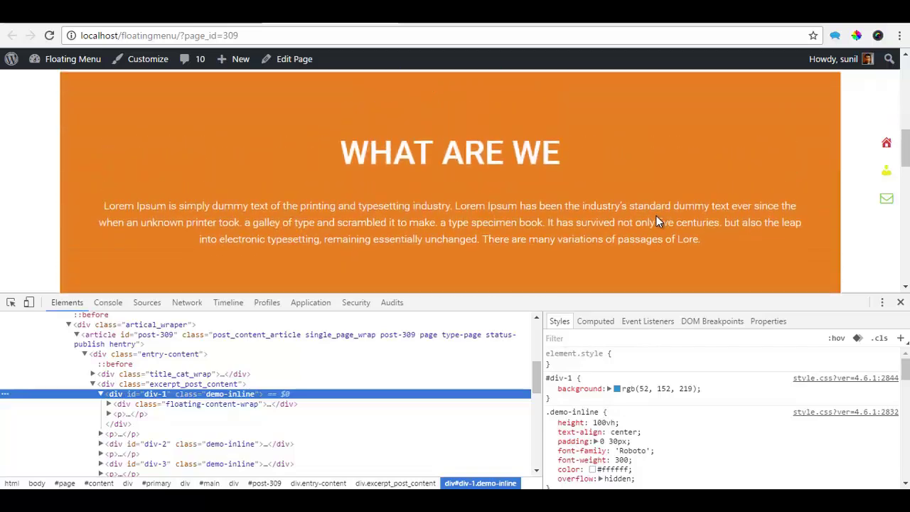
{"action": "right_click", "coordinate": [628, 164]}
{"action": "left_click", "coordinate": [669, 320]}
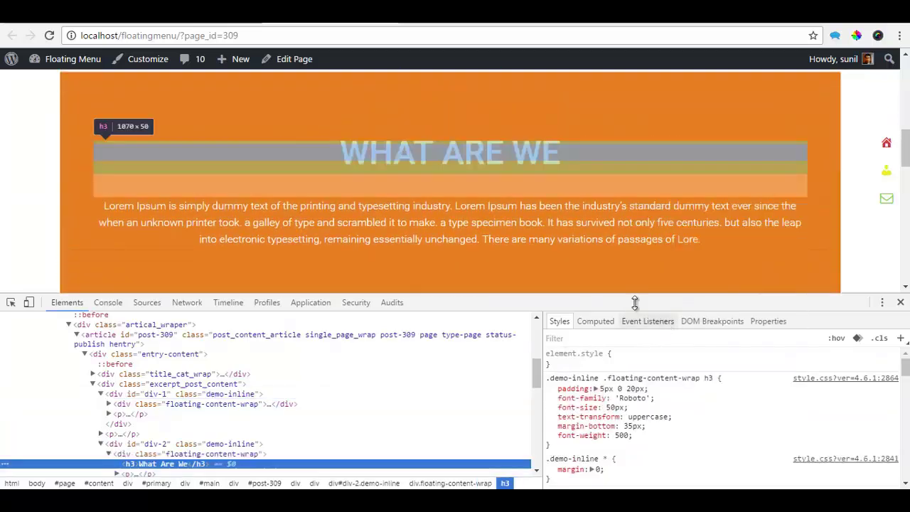
{"action": "double_click", "coordinate": [157, 444]}
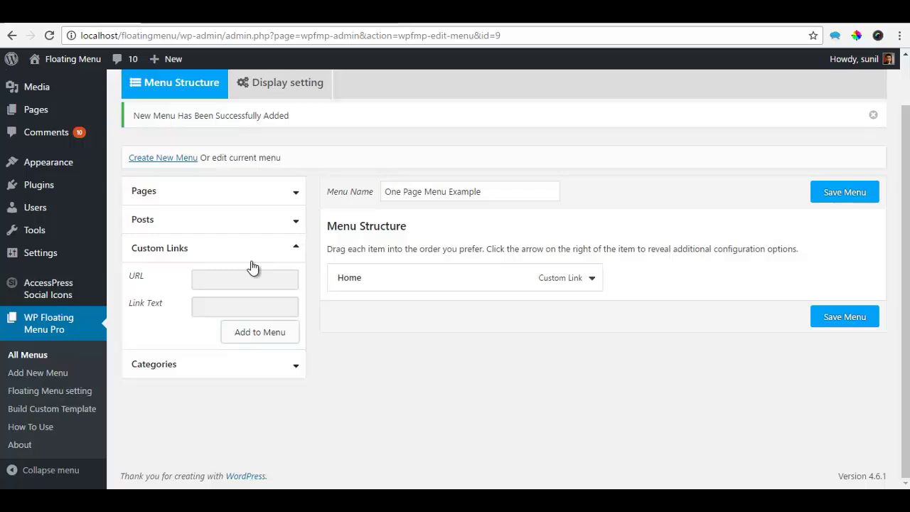
{"action": "left_click", "coordinate": [269, 276]}
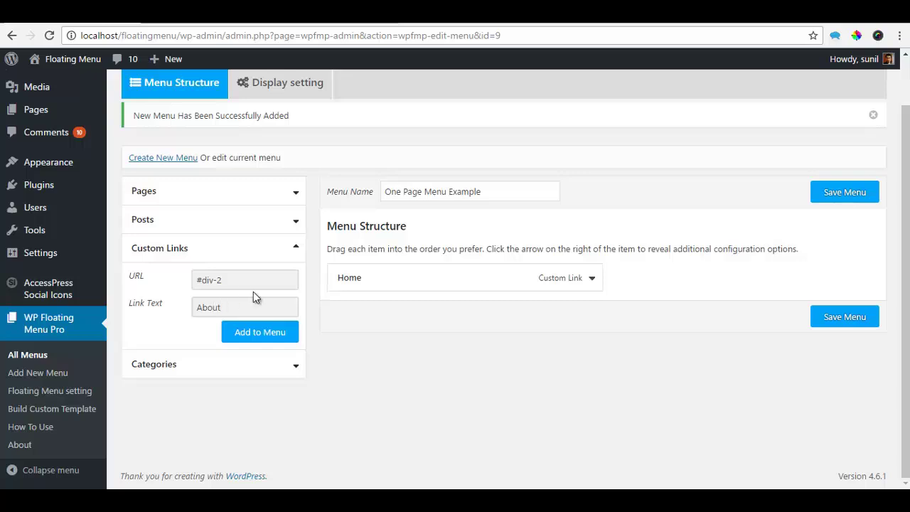
{"action": "left_click", "coordinate": [279, 330]}
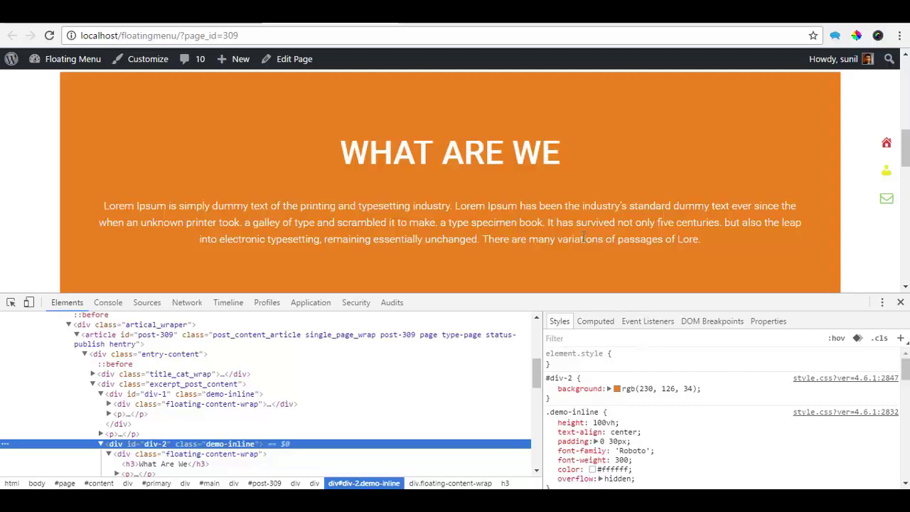
- Copy the OUR SERVICES section's id div-3 and add a Service custom link to #div-3
{"action": "scroll", "coordinate": [554, 202], "scroll_direction": "down", "scroll_amount": 5}
{"action": "scroll", "coordinate": [555, 206], "scroll_direction": "up", "scroll_amount": 2}
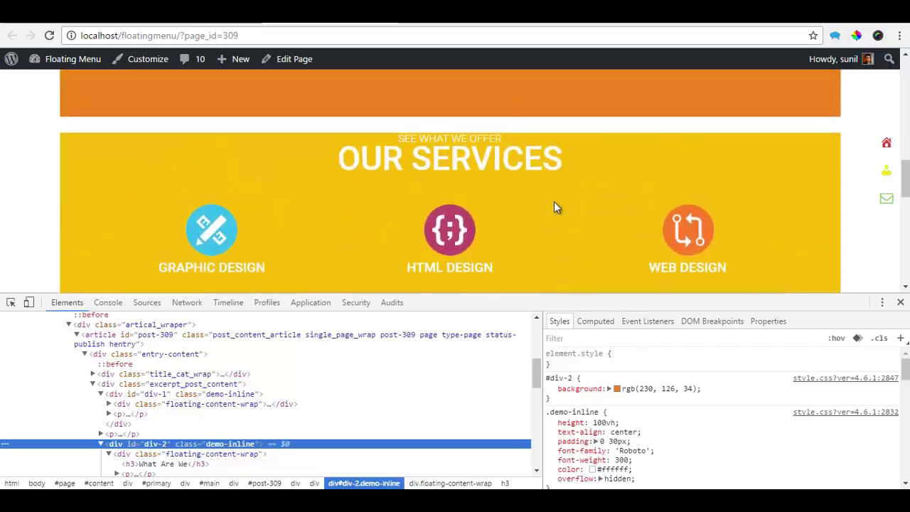
{"action": "scroll", "coordinate": [556, 207], "scroll_direction": "down", "scroll_amount": 1}
{"action": "right_click", "coordinate": [755, 106]}
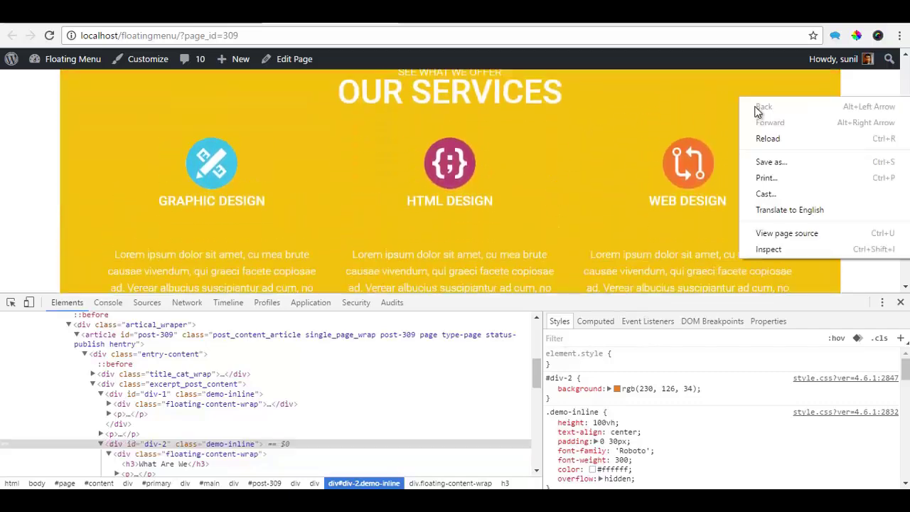
{"action": "left_click", "coordinate": [803, 252]}
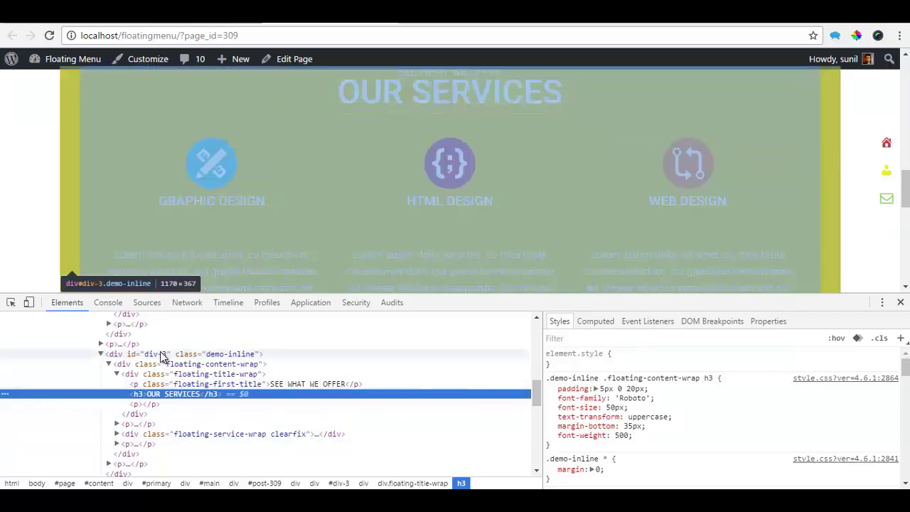
{"action": "double_click", "coordinate": [153, 354]}
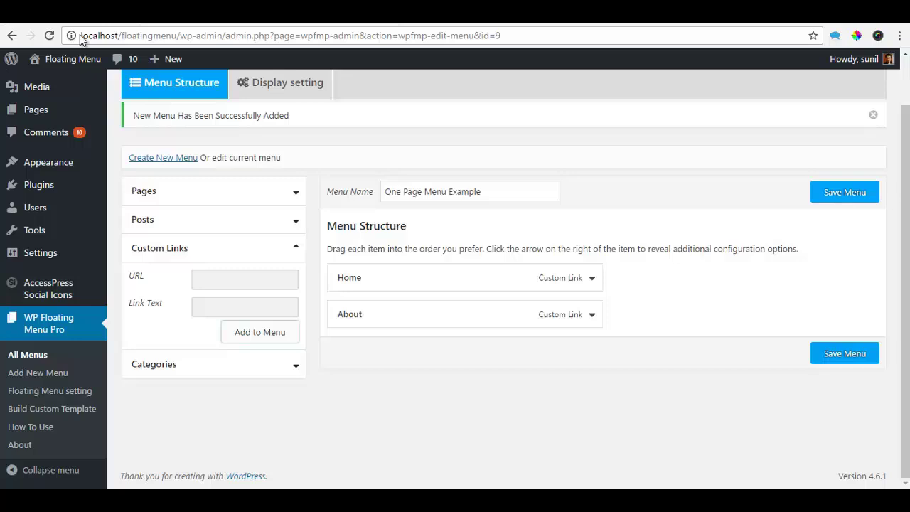
{"action": "left_click", "coordinate": [210, 281]}
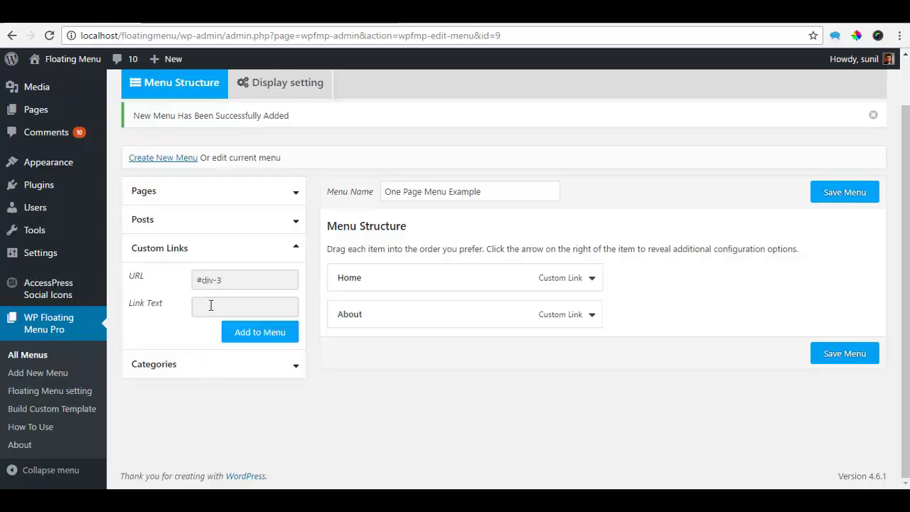
{"action": "left_click", "coordinate": [275, 326]}
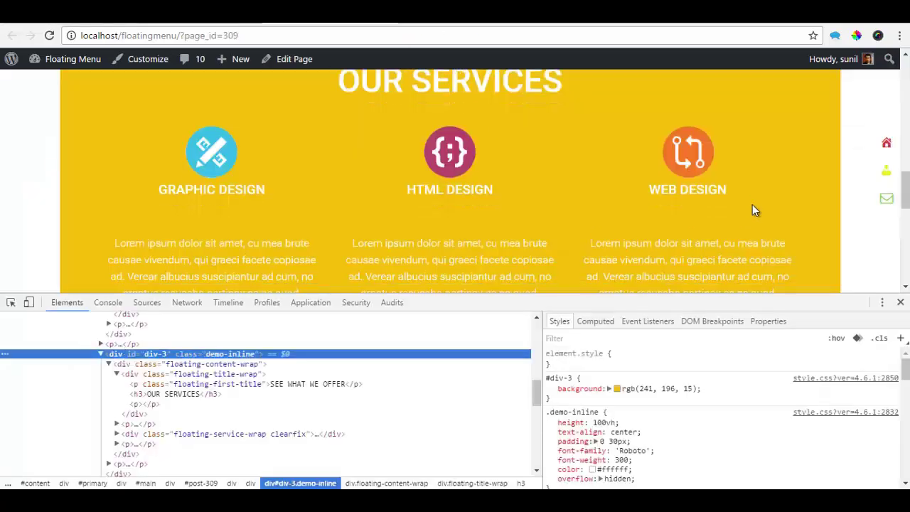
- Inspect the CONTACT US section and copy its id, div-4
{"action": "scroll", "coordinate": [752, 204], "scroll_direction": "down", "scroll_amount": 5}
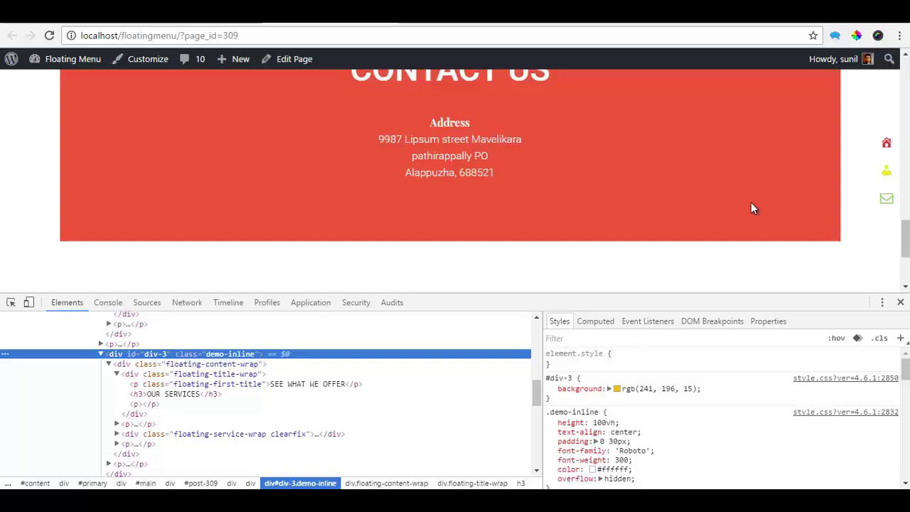
{"action": "scroll", "coordinate": [751, 202], "scroll_direction": "up", "scroll_amount": 1}
{"action": "right_click", "coordinate": [737, 101]}
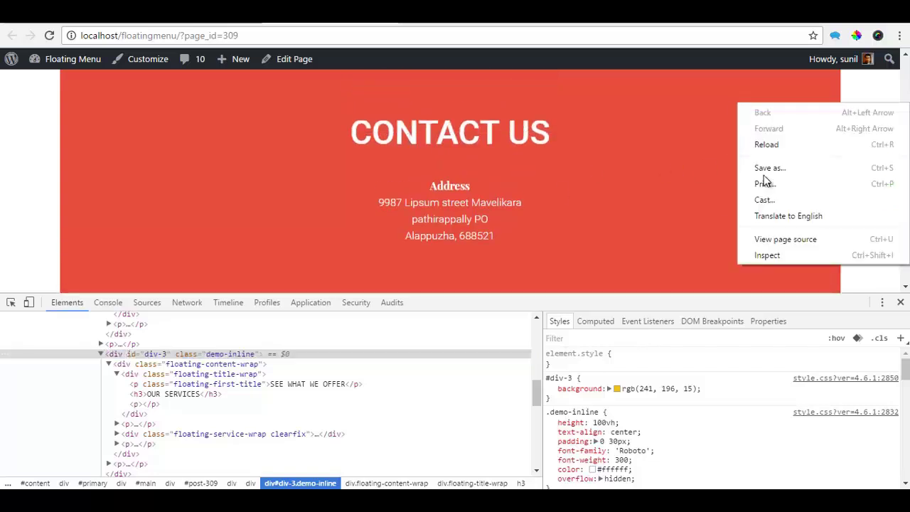
{"action": "left_click", "coordinate": [773, 255]}
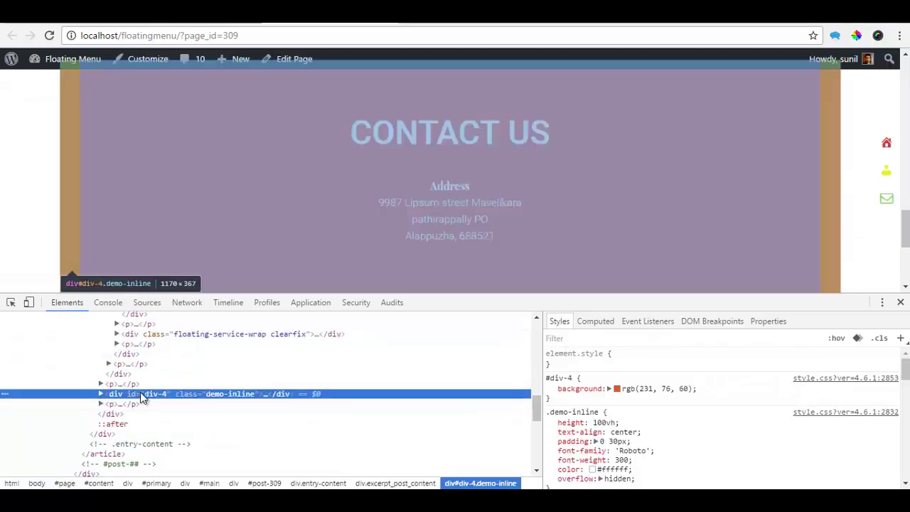
{"action": "double_click", "coordinate": [151, 396]}
{"action": "key", "text": "ctrl+c"}
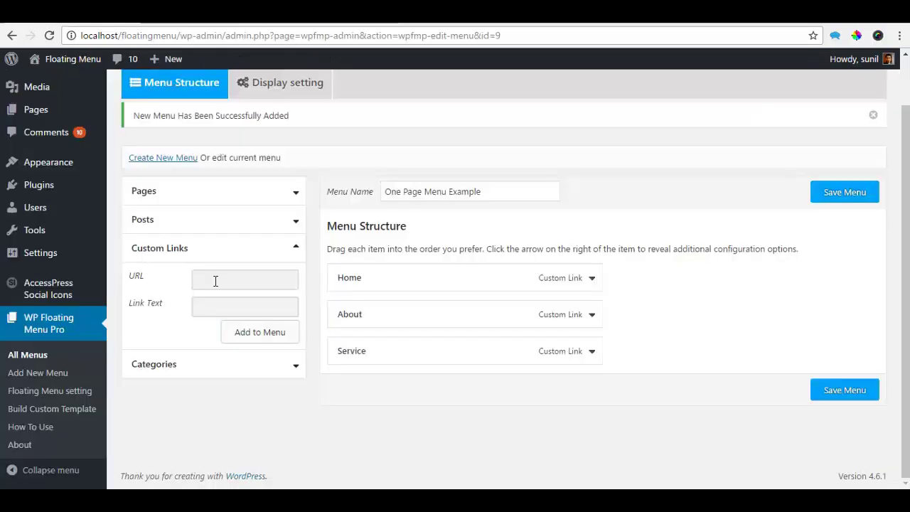
- Add a Contact custom link with URL #div-4 to the menu
{"action": "left_click", "coordinate": [214, 280]}
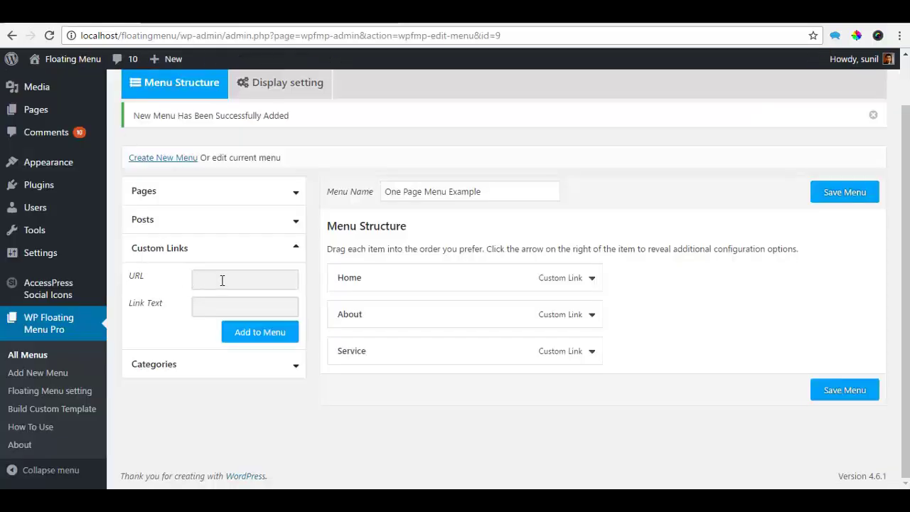
{"action": "type", "text": "#"}
{"action": "key", "text": "ctrl+v"}
{"action": "left_click", "coordinate": [253, 340]}
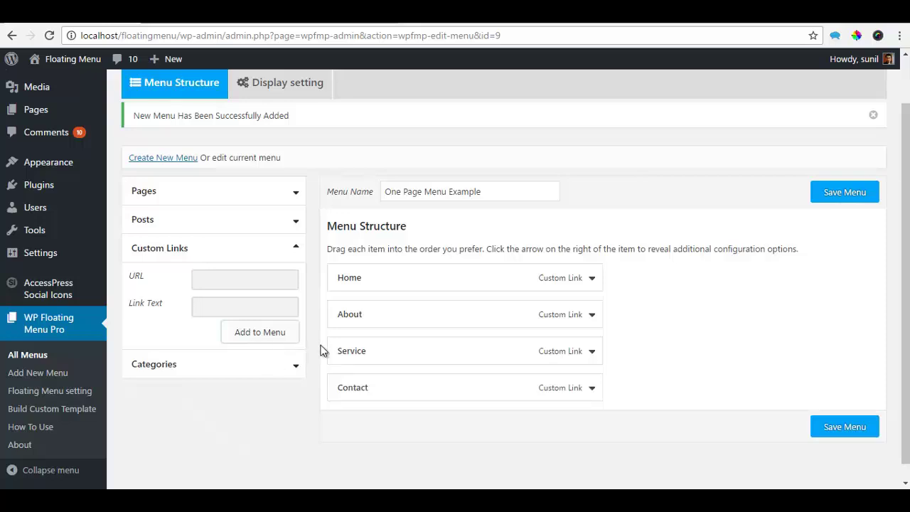
- Set the Home item's Title Attribute and Tooltip Title to 'Home'
{"action": "left_click", "coordinate": [592, 279]}
{"action": "scroll", "coordinate": [595, 286], "scroll_direction": "down", "scroll_amount": 1}
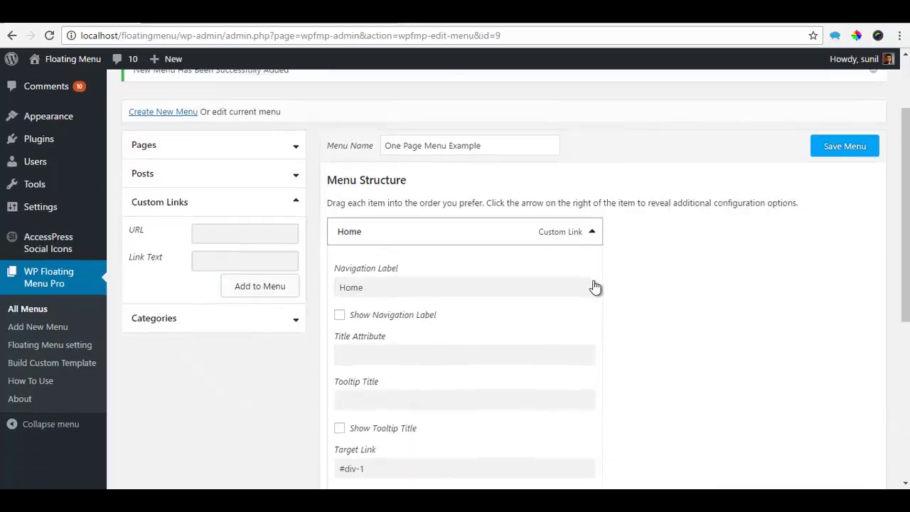
{"action": "scroll", "coordinate": [594, 286], "scroll_direction": "down", "scroll_amount": 1}
{"action": "double_click", "coordinate": [364, 288]}
{"action": "key", "text": "ctrl+c"}
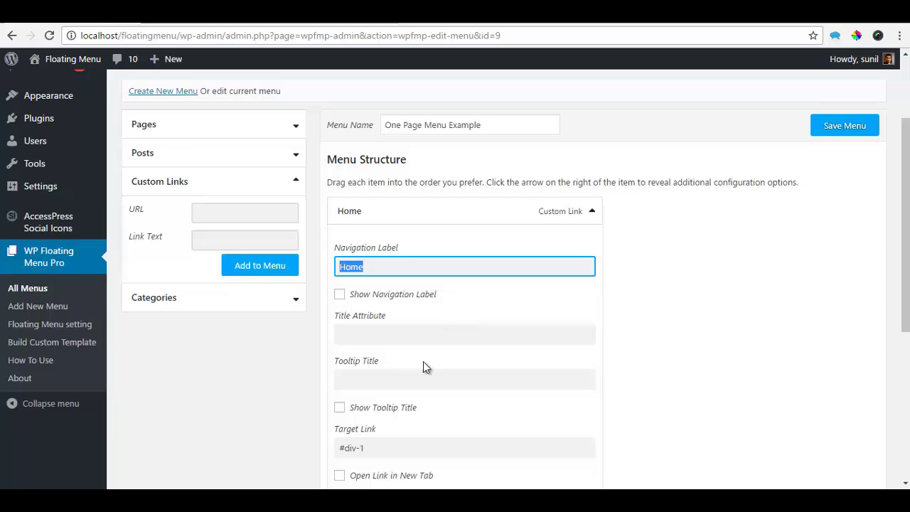
{"action": "left_click", "coordinate": [417, 336]}
{"action": "key", "text": "ctrl+v"}
{"action": "left_click", "coordinate": [378, 380]}
{"action": "key", "text": "ctrl+v"}
- Enable Show Tooltip Title for Home and give it the house icon
{"action": "scroll", "coordinate": [774, 362], "scroll_direction": "down", "scroll_amount": 1}
{"action": "scroll", "coordinate": [775, 361], "scroll_direction": "down", "scroll_amount": 2}
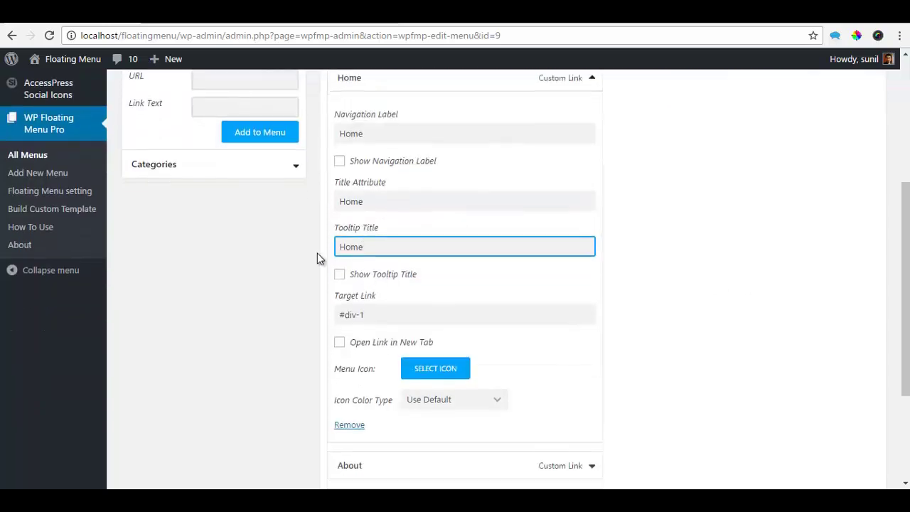
{"action": "left_click", "coordinate": [340, 275]}
{"action": "scroll", "coordinate": [590, 337], "scroll_direction": "down", "scroll_amount": 1}
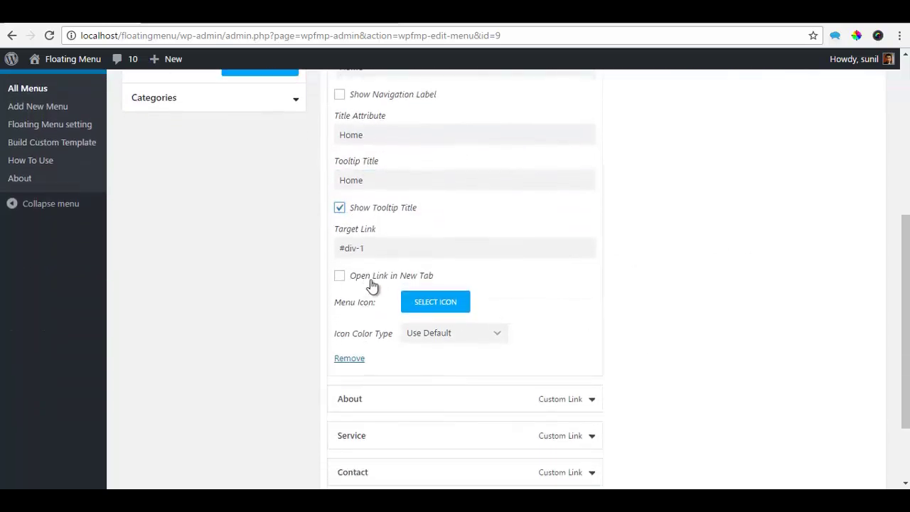
{"action": "left_click", "coordinate": [470, 334]}
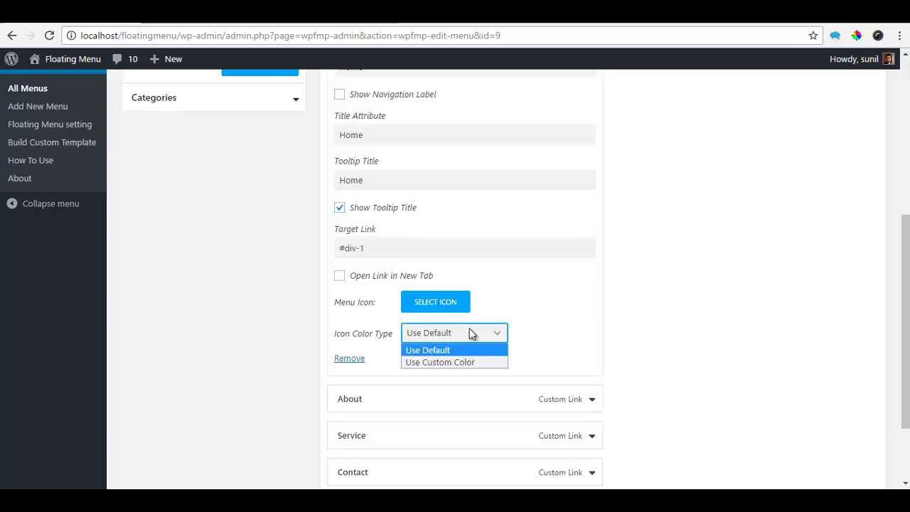
{"action": "left_click", "coordinate": [455, 302]}
{"action": "left_click", "coordinate": [453, 302]}
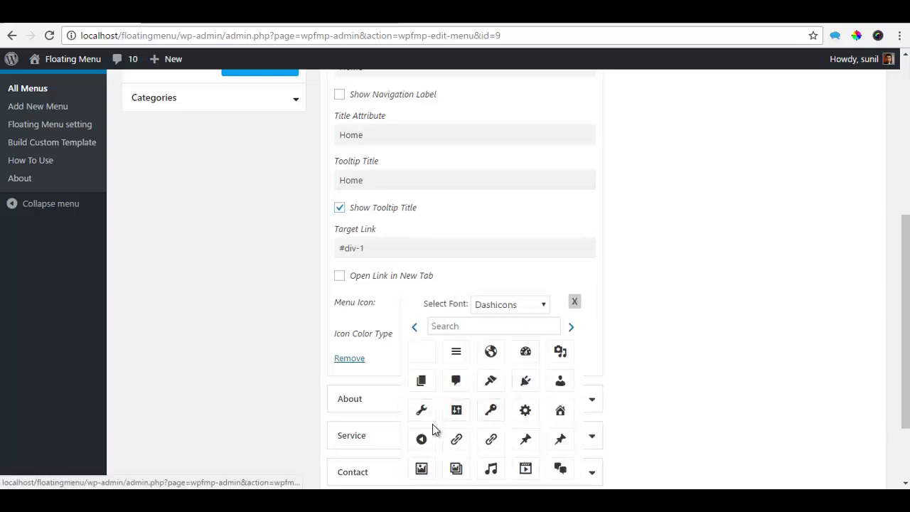
{"action": "left_click", "coordinate": [560, 410]}
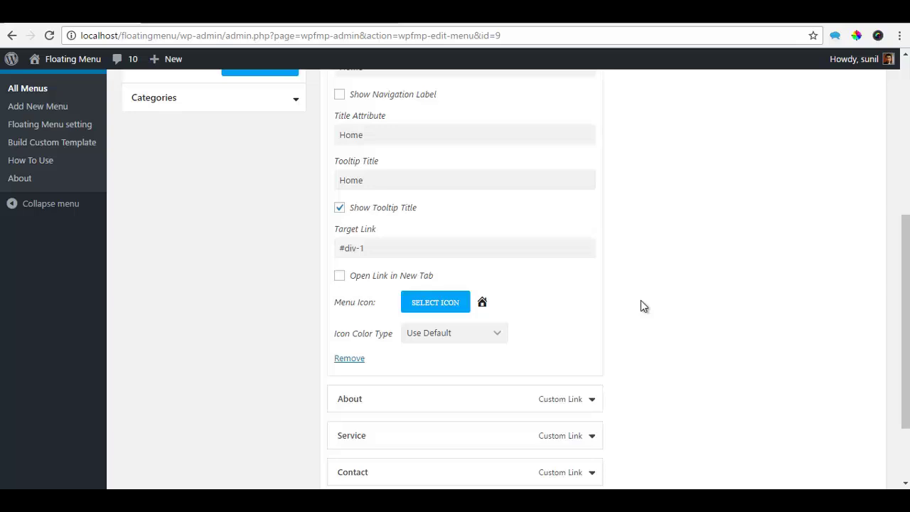
{"action": "scroll", "coordinate": [640, 300], "scroll_direction": "down", "scroll_amount": 1}
{"action": "scroll", "coordinate": [521, 305], "scroll_direction": "down", "scroll_amount": 1}
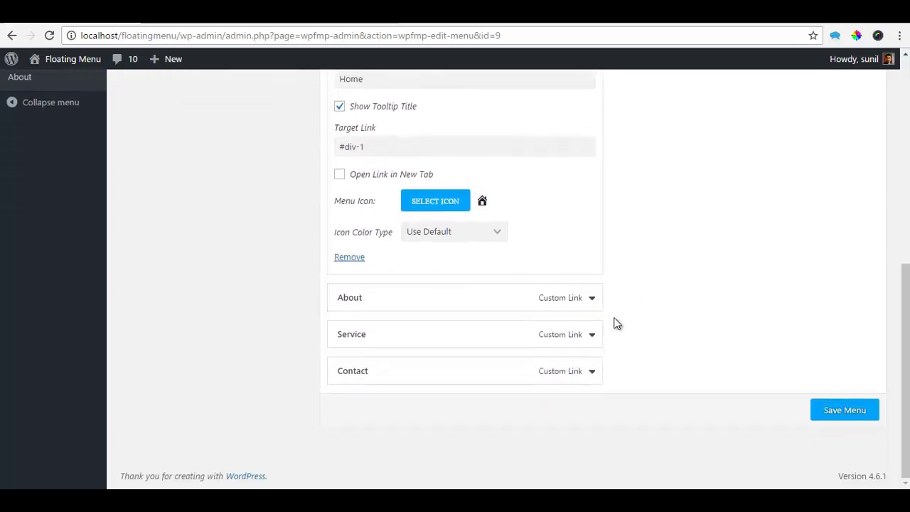
- Set the About item's Title Attribute and Tooltip Title to 'About' and show the tooltip
{"action": "left_click", "coordinate": [591, 305]}
{"action": "scroll", "coordinate": [536, 305], "scroll_direction": "down", "scroll_amount": 2}
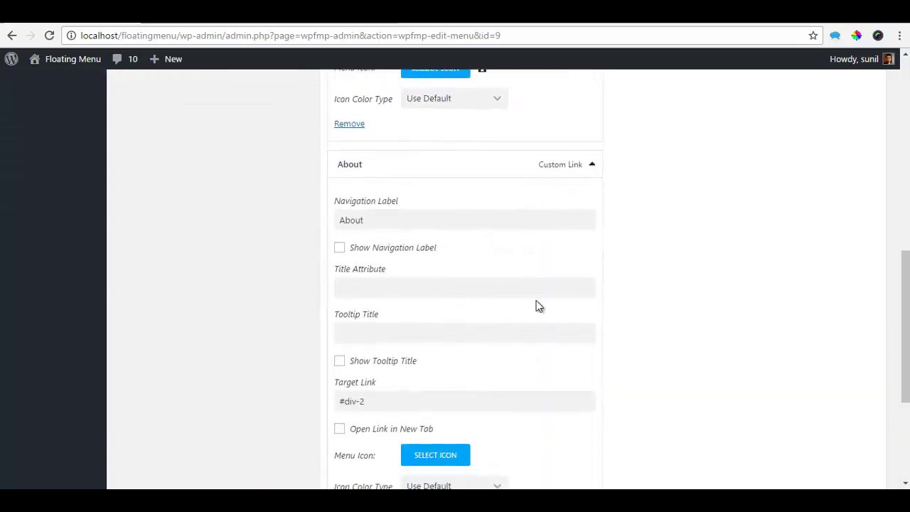
{"action": "double_click", "coordinate": [365, 222]}
{"action": "key", "text": "ctrl+c"}
{"action": "left_click", "coordinate": [392, 289]}
{"action": "key", "text": "ctrl+v"}
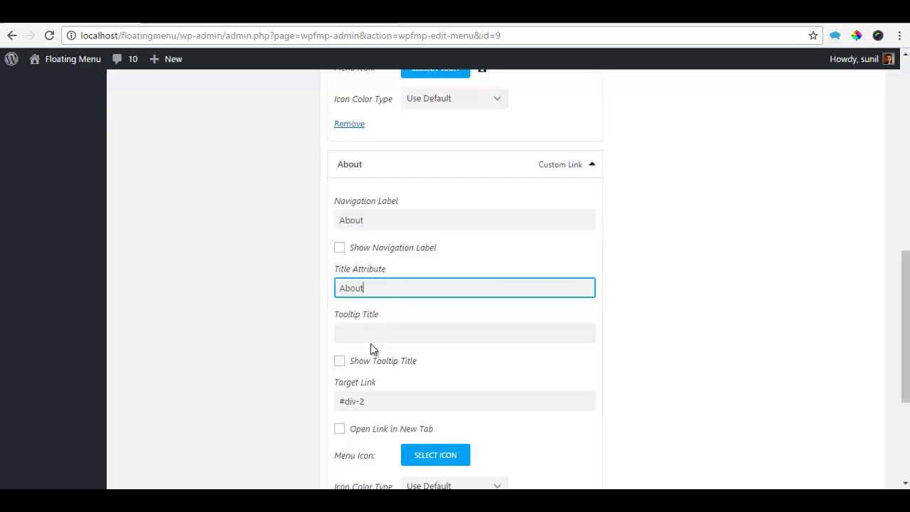
{"action": "left_click", "coordinate": [372, 340]}
{"action": "key", "text": "ctrl+v"}
{"action": "left_click", "coordinate": [339, 361]}
- Give the About item the person icon with the default icon colour
{"action": "scroll", "coordinate": [638, 353], "scroll_direction": "down", "scroll_amount": 2}
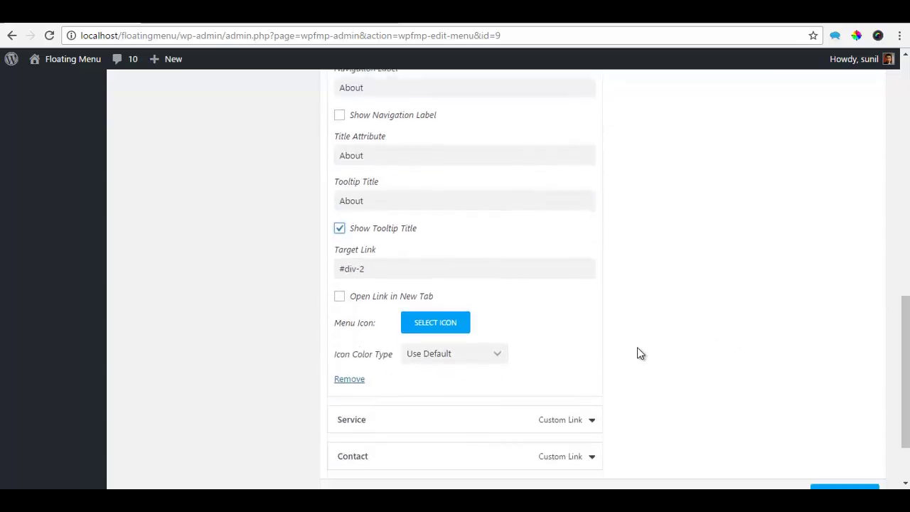
{"action": "left_click", "coordinate": [464, 353]}
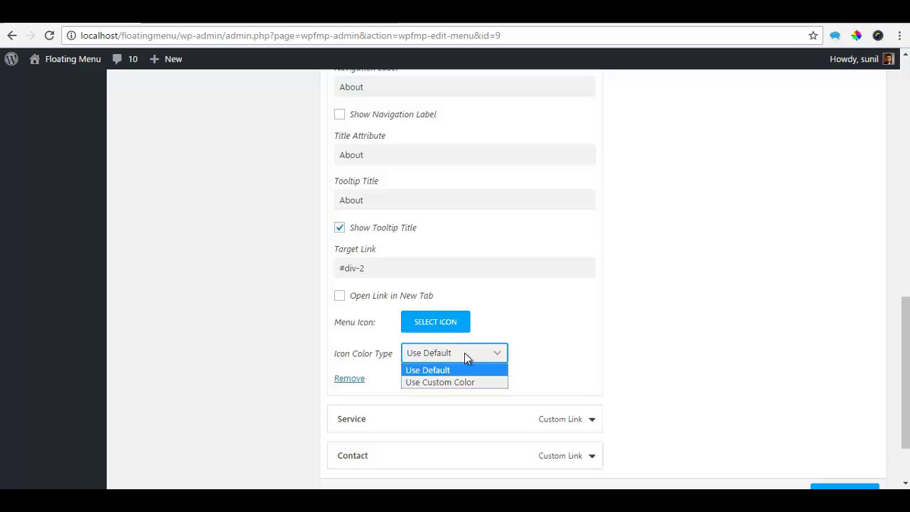
{"action": "left_click", "coordinate": [446, 328]}
{"action": "left_click", "coordinate": [447, 327]}
{"action": "scroll", "coordinate": [564, 309], "scroll_direction": "down", "scroll_amount": 1}
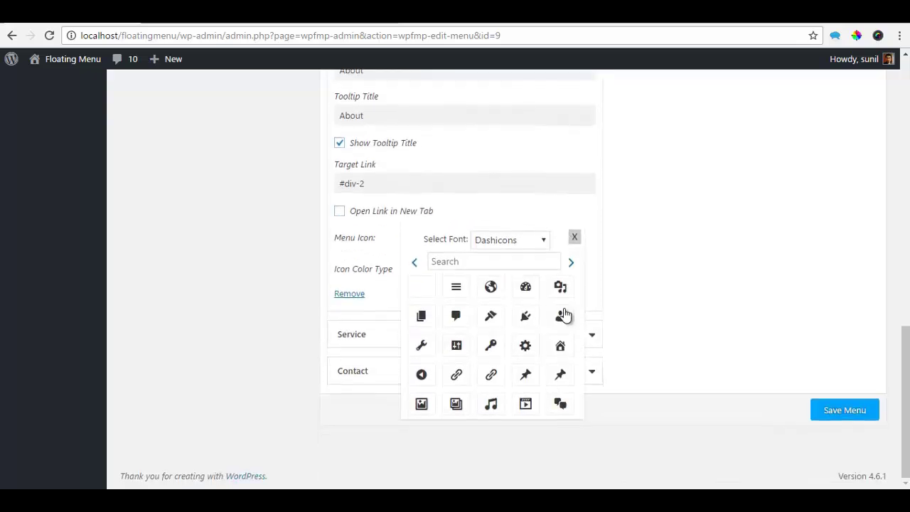
{"action": "left_click", "coordinate": [561, 317]}
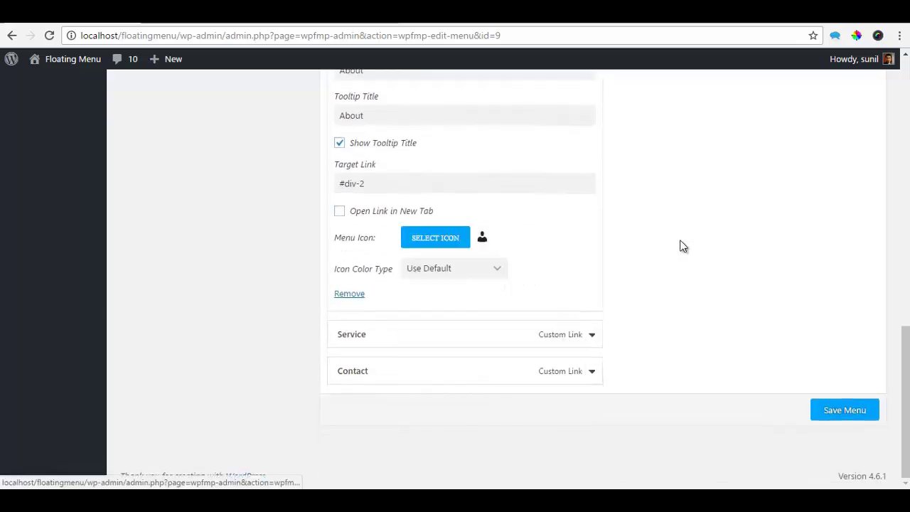
- Set the Service item's Title Attribute and Tooltip Title to 'Service' and show the tooltip
{"action": "left_click", "coordinate": [592, 334]}
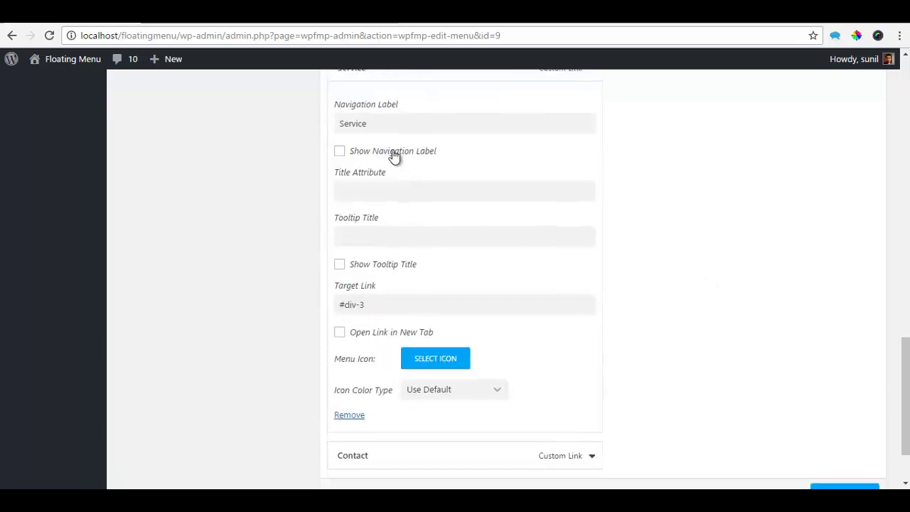
{"action": "scroll", "coordinate": [394, 163], "scroll_direction": "up", "scroll_amount": 1}
{"action": "left_click", "coordinate": [374, 190]}
{"action": "key", "text": "ctrl+a"}
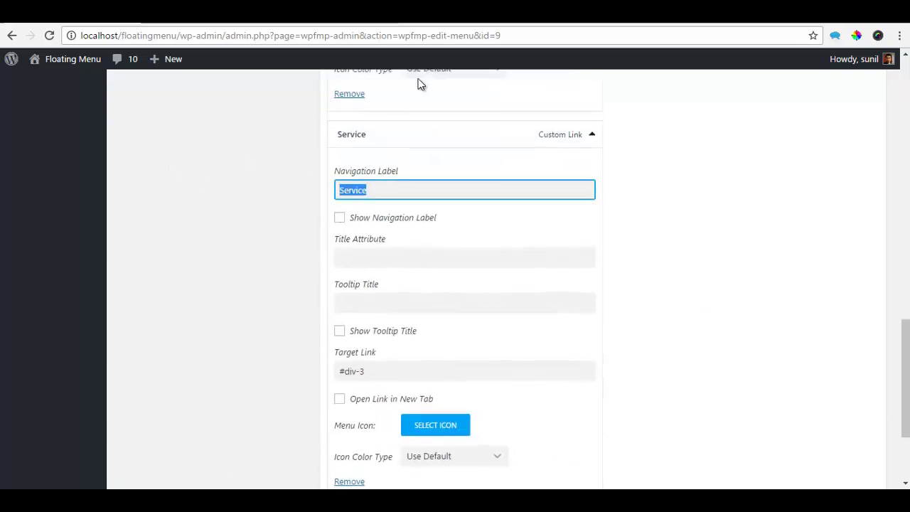
{"action": "left_click", "coordinate": [394, 264]}
{"action": "key", "text": "ctrl+v"}
{"action": "left_click", "coordinate": [370, 304]}
{"action": "key", "text": "ctrl+v"}
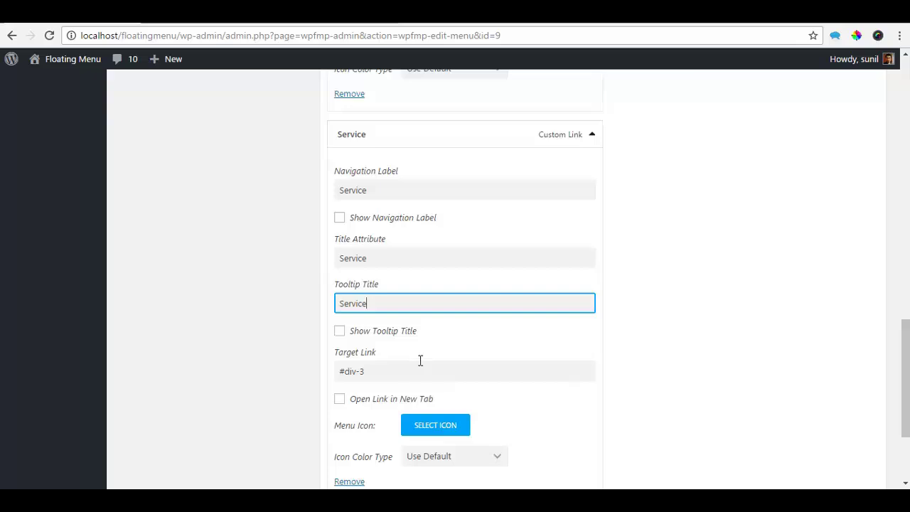
{"action": "left_click", "coordinate": [340, 332]}
- Give the Service item the wrench icon
{"action": "scroll", "coordinate": [725, 392], "scroll_direction": "down", "scroll_amount": 2}
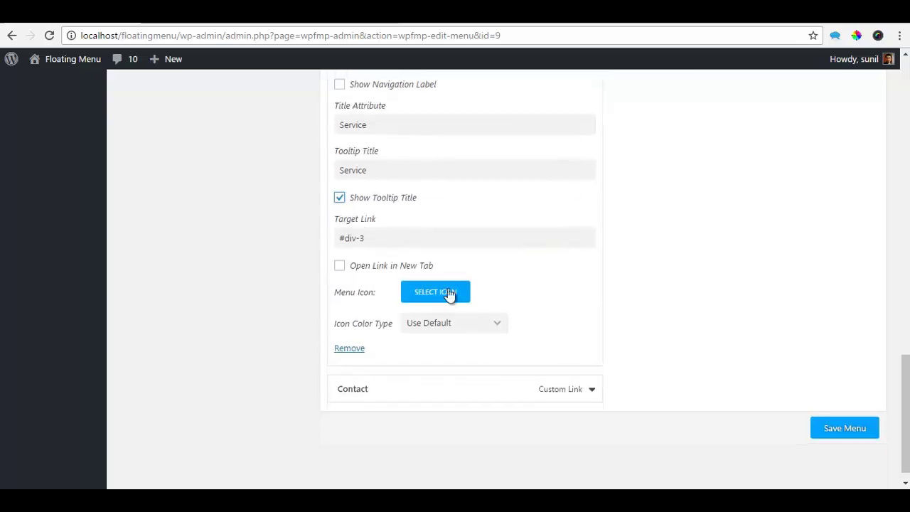
{"action": "left_click", "coordinate": [450, 291]}
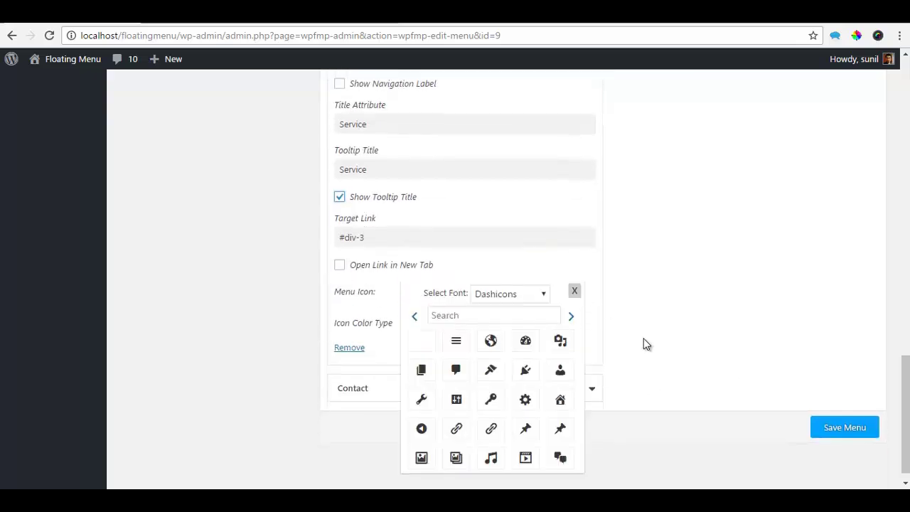
{"action": "scroll", "coordinate": [645, 344], "scroll_direction": "down", "scroll_amount": 1}
{"action": "left_click", "coordinate": [423, 385]}
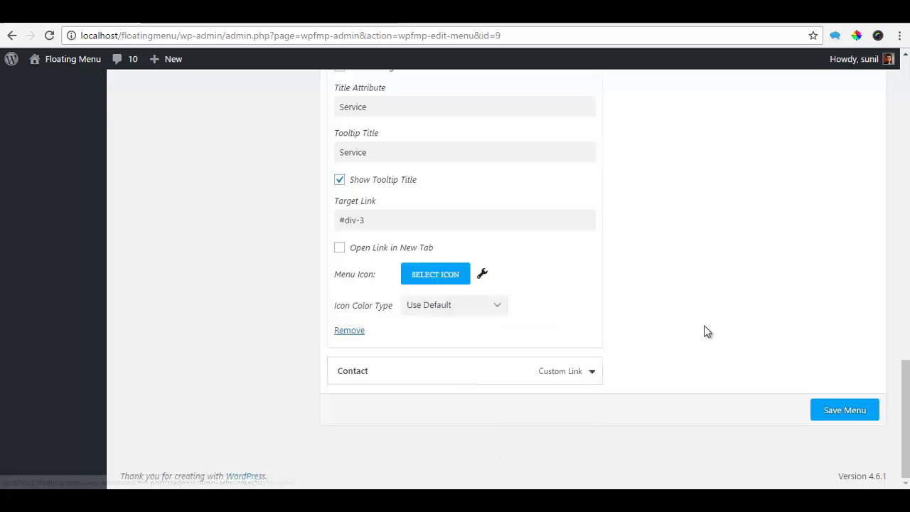
- Set the Contact item's Title Attribute and Tooltip Title to 'Contact' and show the tooltip
{"action": "left_click", "coordinate": [594, 371]}
{"action": "scroll", "coordinate": [688, 292], "scroll_direction": "down", "scroll_amount": 3}
{"action": "left_click_drag", "start_coordinate": [412, 225], "coordinate": [291, 216]}
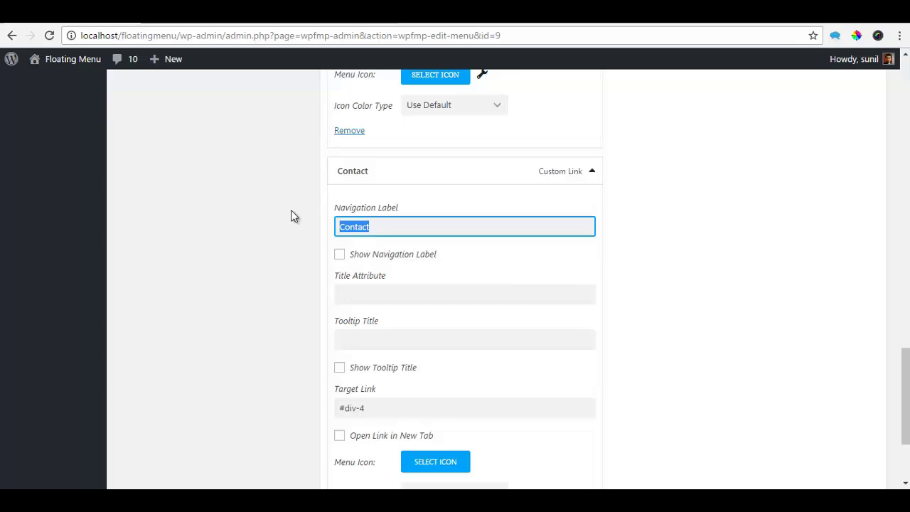
{"action": "key", "text": "ctrl+c"}
{"action": "left_click", "coordinate": [351, 291]}
{"action": "key", "text": "ctrl+v"}
{"action": "left_click", "coordinate": [354, 337]}
{"action": "key", "text": "ctrl+v"}
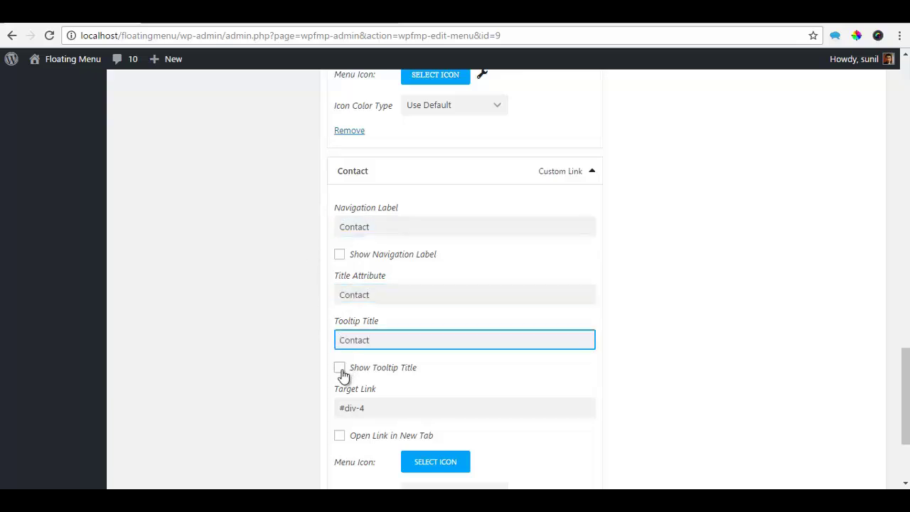
{"action": "left_click", "coordinate": [340, 368]}
- Give the Contact item the Font Awesome envelope icon
{"action": "scroll", "coordinate": [756, 377], "scroll_direction": "down", "scroll_amount": 2}
{"action": "left_click", "coordinate": [450, 336]}
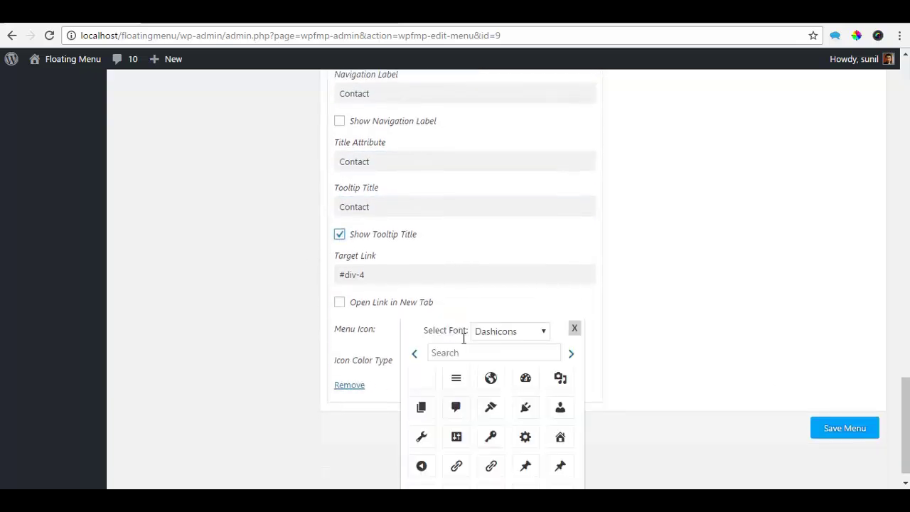
{"action": "left_click", "coordinate": [519, 338]}
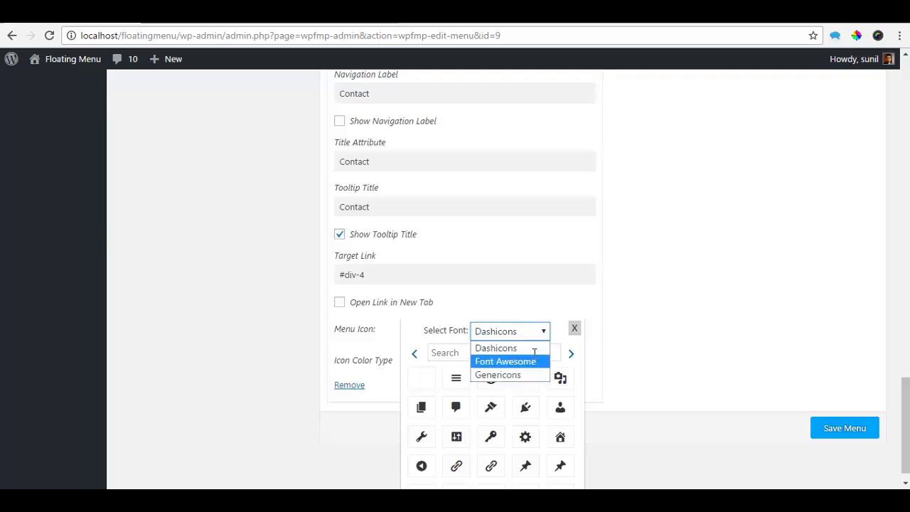
{"action": "left_click", "coordinate": [526, 361]}
{"action": "scroll", "coordinate": [527, 363], "scroll_direction": "down", "scroll_amount": 1}
{"action": "left_click", "coordinate": [526, 358]}
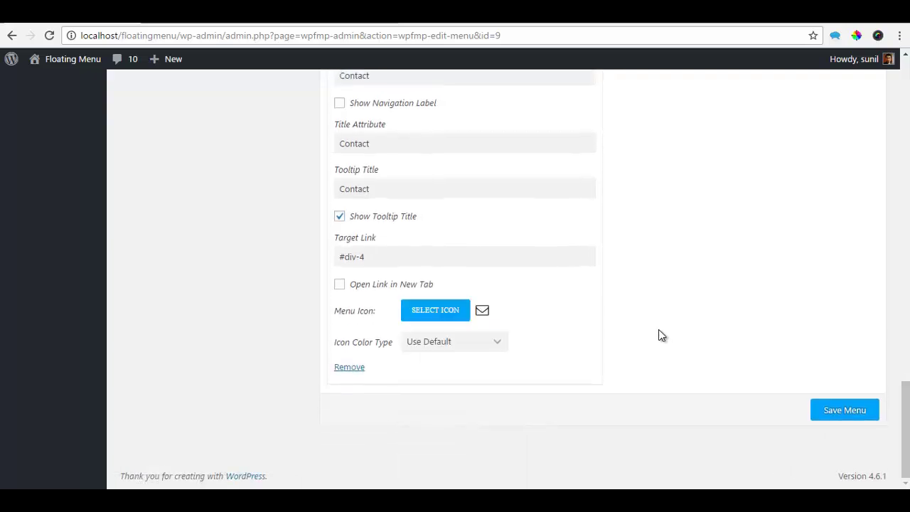
- Save the One Page Menu Example menu
{"action": "scroll", "coordinate": [646, 335], "scroll_direction": "up", "scroll_amount": 1}
{"action": "scroll", "coordinate": [779, 365], "scroll_direction": "down", "scroll_amount": 1}
{"action": "left_click", "coordinate": [850, 412]}
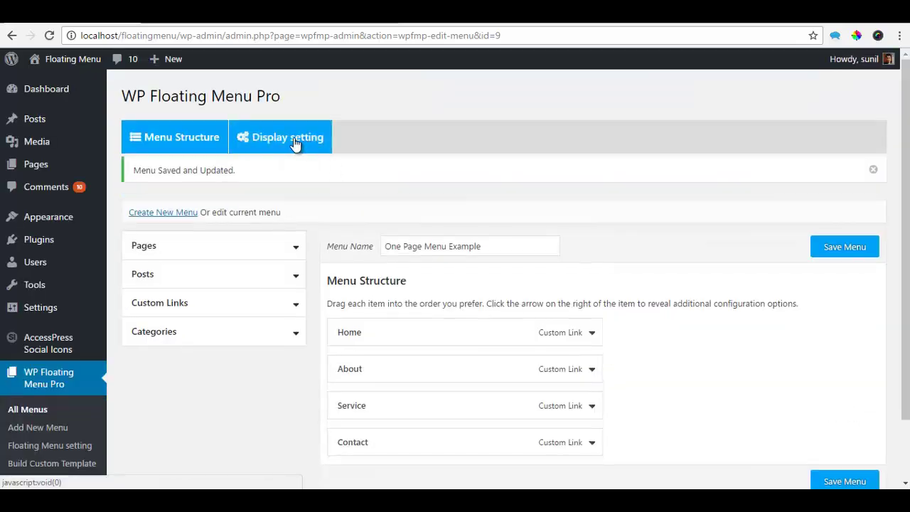
- Save the display settings with Inbuilt Template 11 and Menu Bar Position set to Bottom Center
{"action": "left_click", "coordinate": [295, 142]}
{"action": "scroll", "coordinate": [508, 218], "scroll_direction": "down", "scroll_amount": 2}
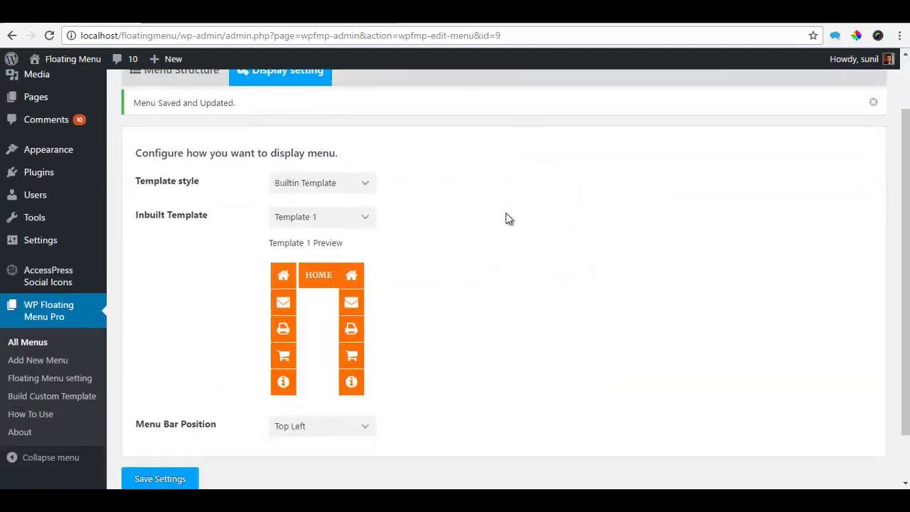
{"action": "left_click", "coordinate": [356, 220]}
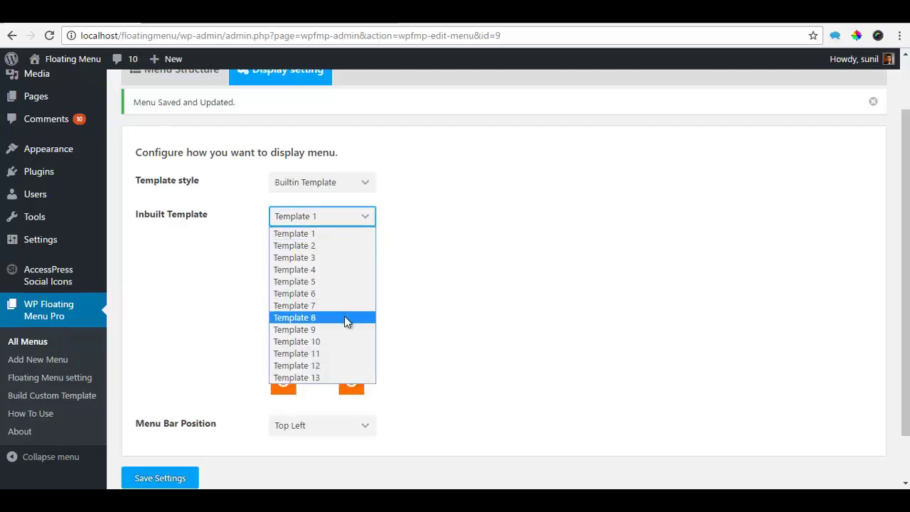
{"action": "left_click", "coordinate": [328, 355]}
{"action": "left_click", "coordinate": [654, 269]}
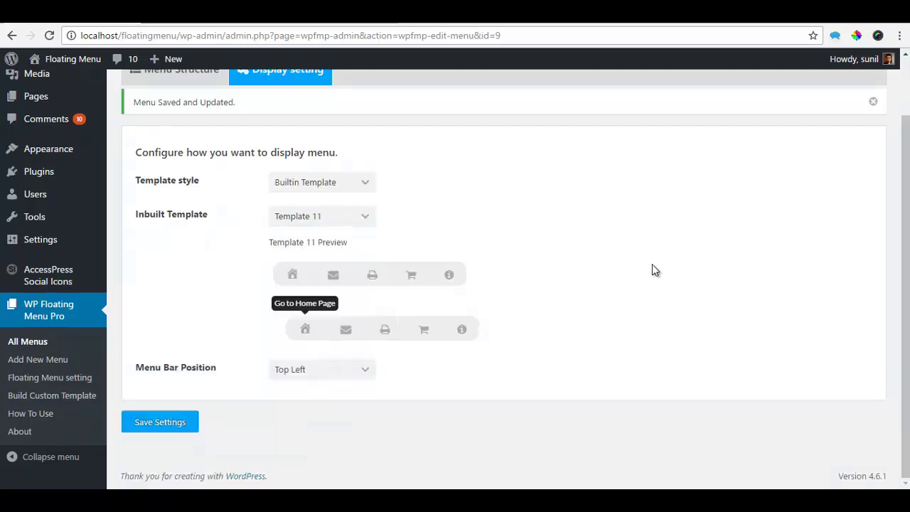
{"action": "left_click", "coordinate": [346, 369]}
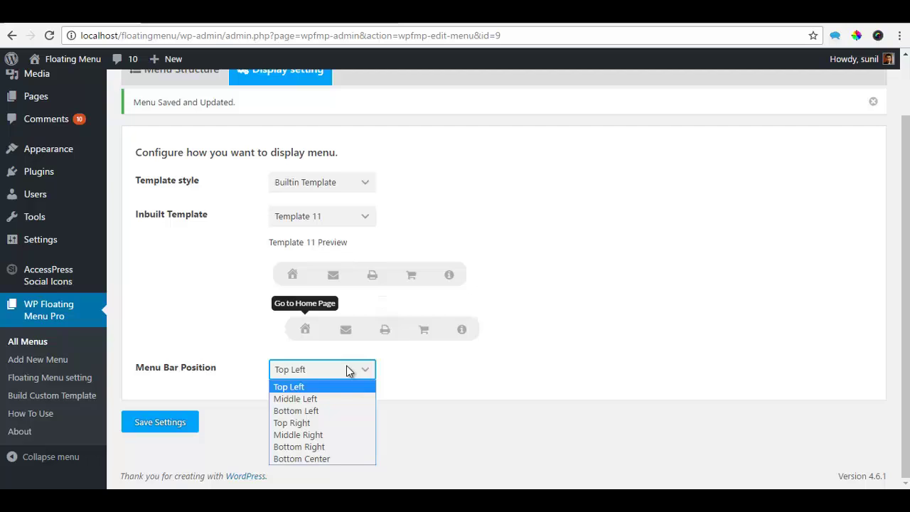
{"action": "left_click", "coordinate": [320, 460]}
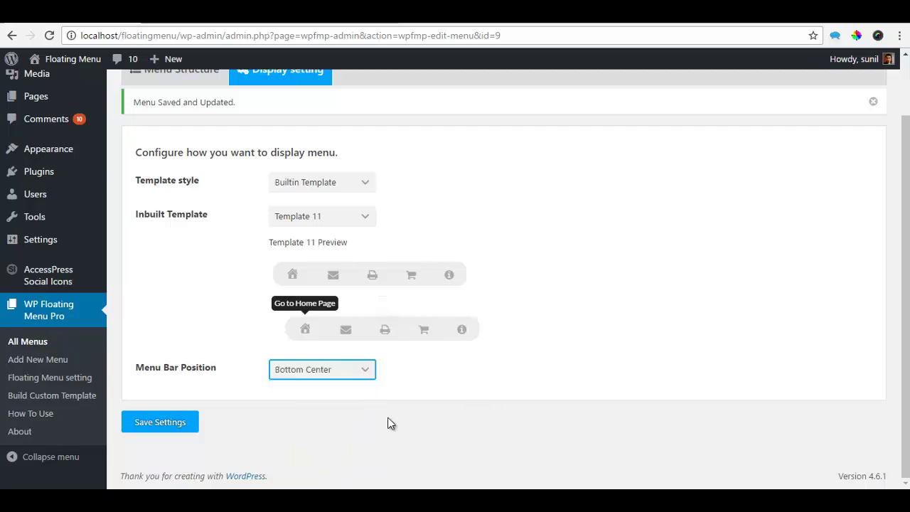
{"action": "left_click", "coordinate": [168, 426]}
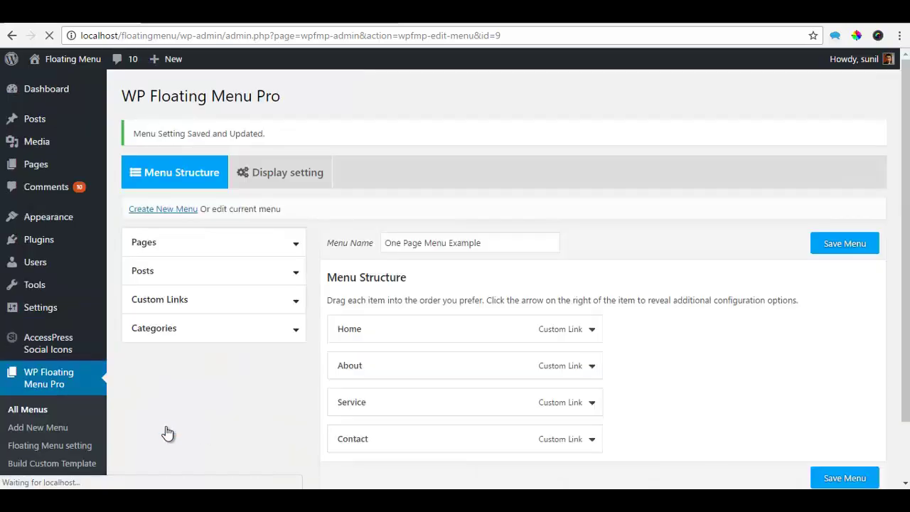
- In the One Page editor, set WP Floating Menu Options to One Page Menu Example
{"action": "scroll", "coordinate": [652, 335], "scroll_direction": "down", "scroll_amount": 1}
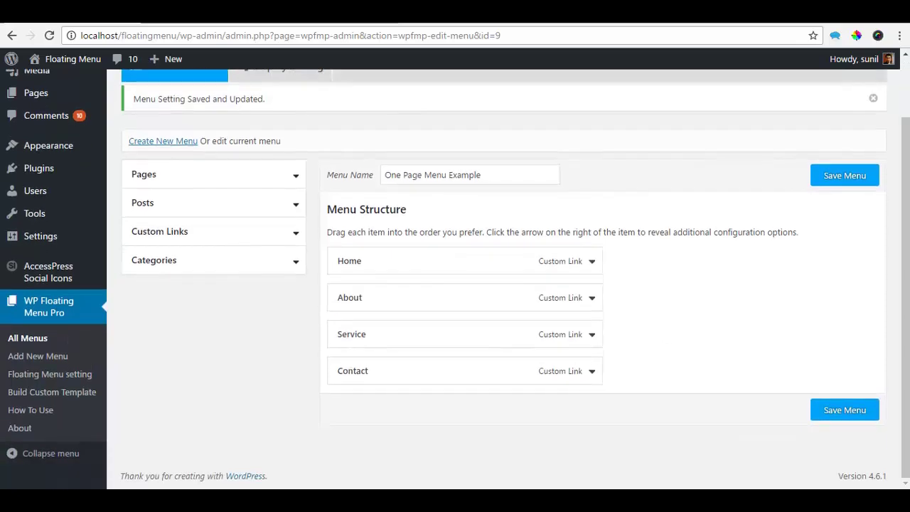
{"action": "left_click", "coordinate": [285, 13]}
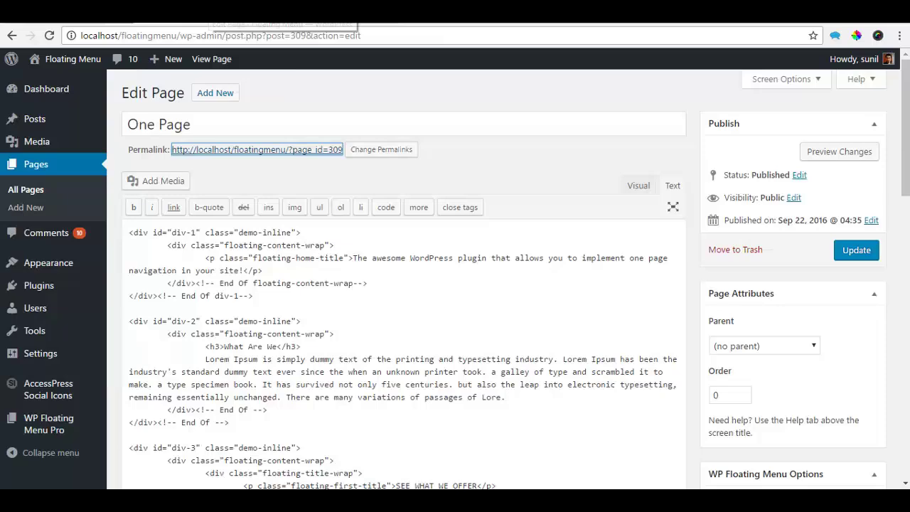
{"action": "scroll", "coordinate": [643, 214], "scroll_direction": "down", "scroll_amount": 3}
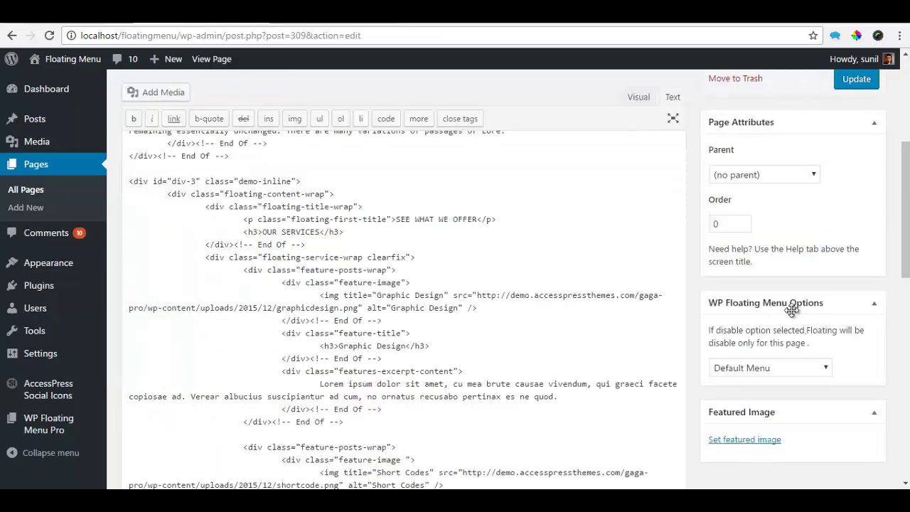
{"action": "left_click", "coordinate": [813, 367]}
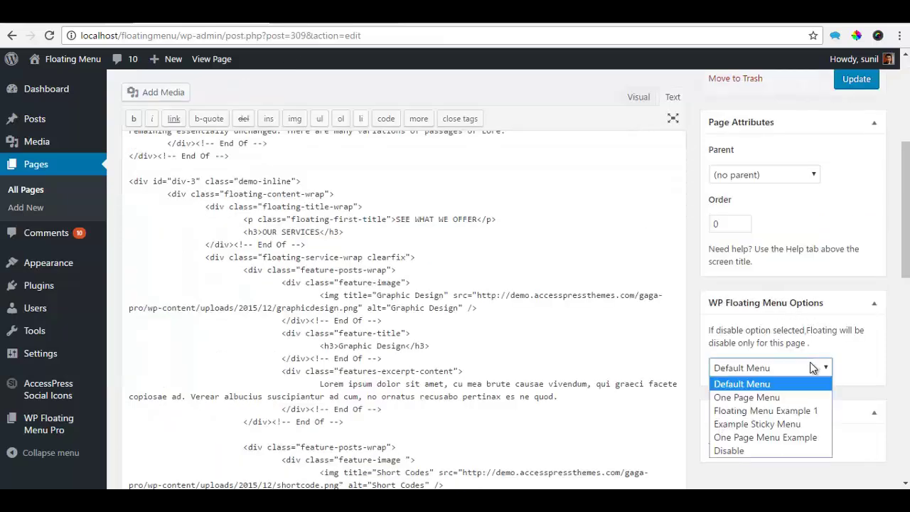
{"action": "left_click", "coordinate": [766, 437]}
- Update the One Page page and view it live via its permalink
{"action": "scroll", "coordinate": [851, 355], "scroll_direction": "up", "scroll_amount": 1}
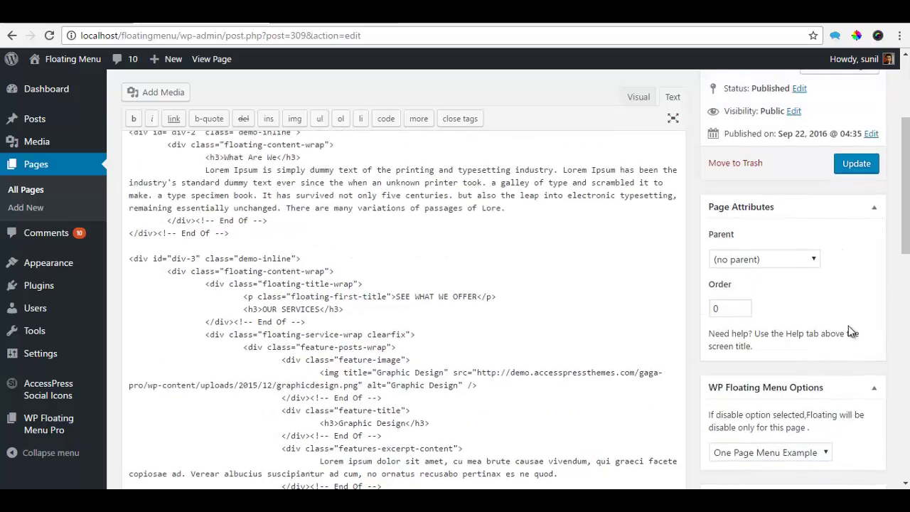
{"action": "scroll", "coordinate": [851, 332], "scroll_direction": "up", "scroll_amount": 2}
{"action": "left_click", "coordinate": [873, 225]}
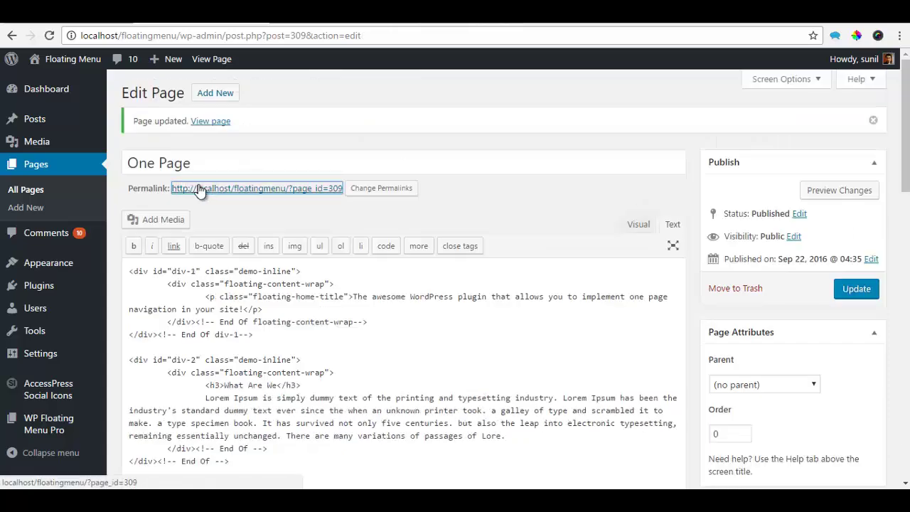
{"action": "left_click", "coordinate": [199, 189]}
{"action": "scroll", "coordinate": [761, 374], "scroll_direction": "down", "scroll_amount": 3}
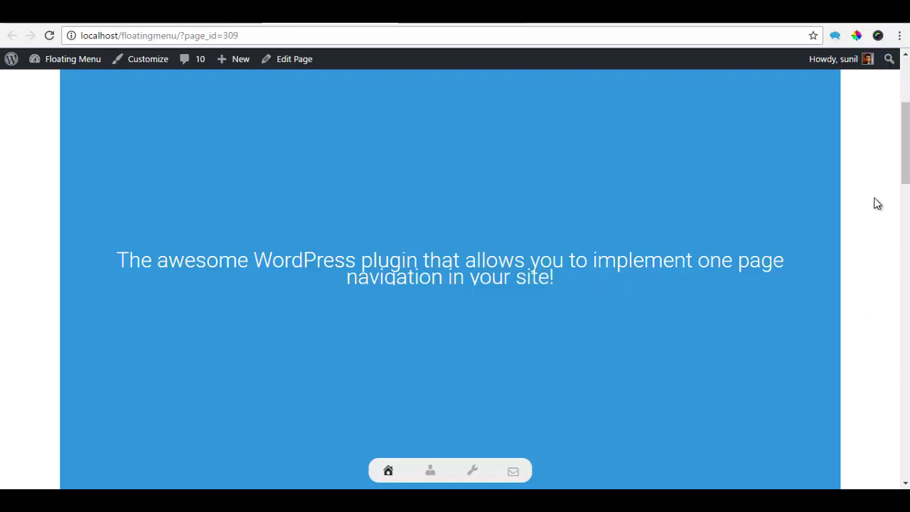
- Test the floating bar's About, Contact, Service and About icons, jumping to each section
{"action": "left_click", "coordinate": [431, 472]}
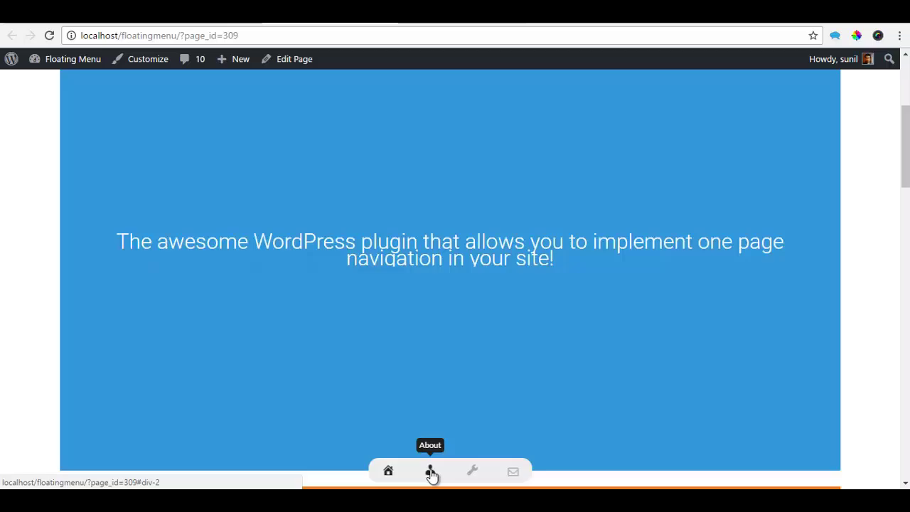
{"action": "left_click", "coordinate": [511, 473]}
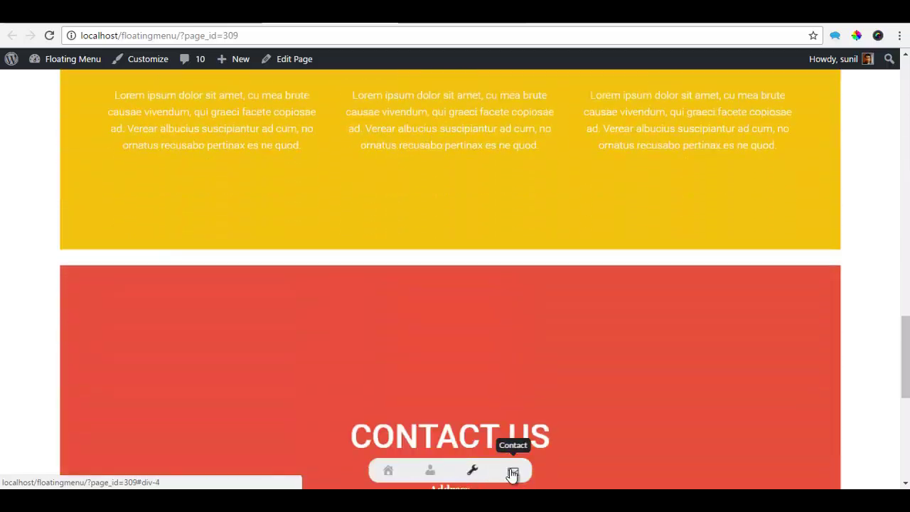
{"action": "left_click", "coordinate": [512, 473]}
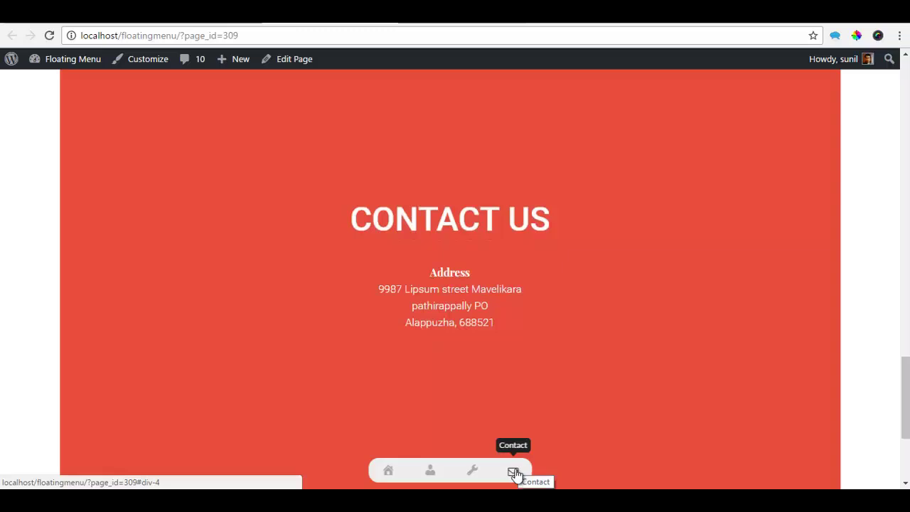
{"action": "left_click", "coordinate": [473, 473]}
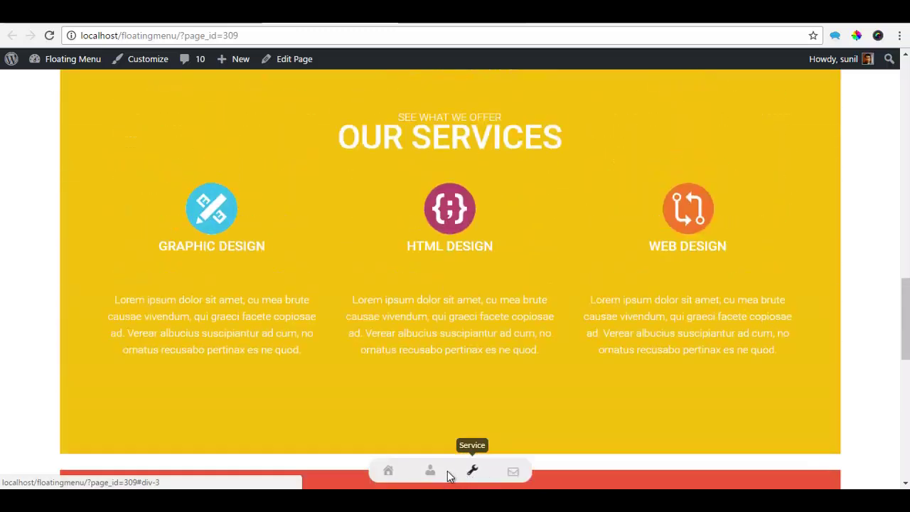
{"action": "left_click", "coordinate": [430, 471]}
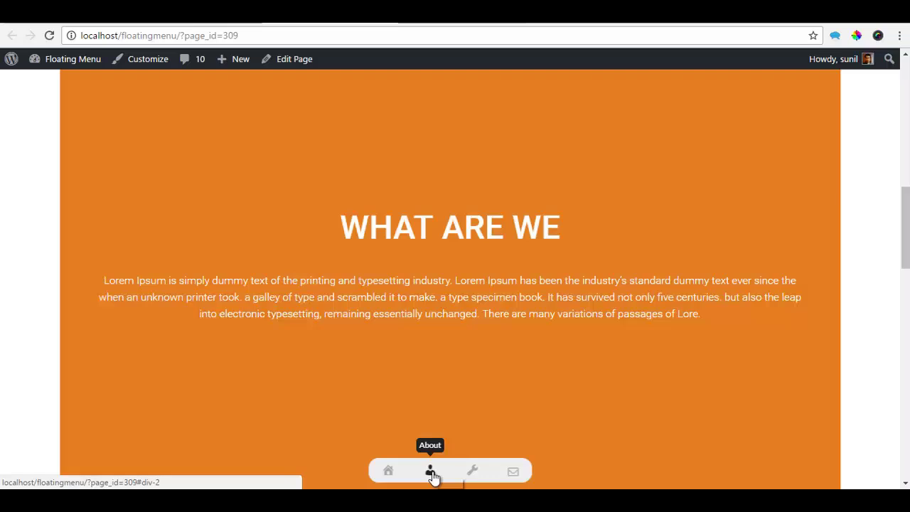